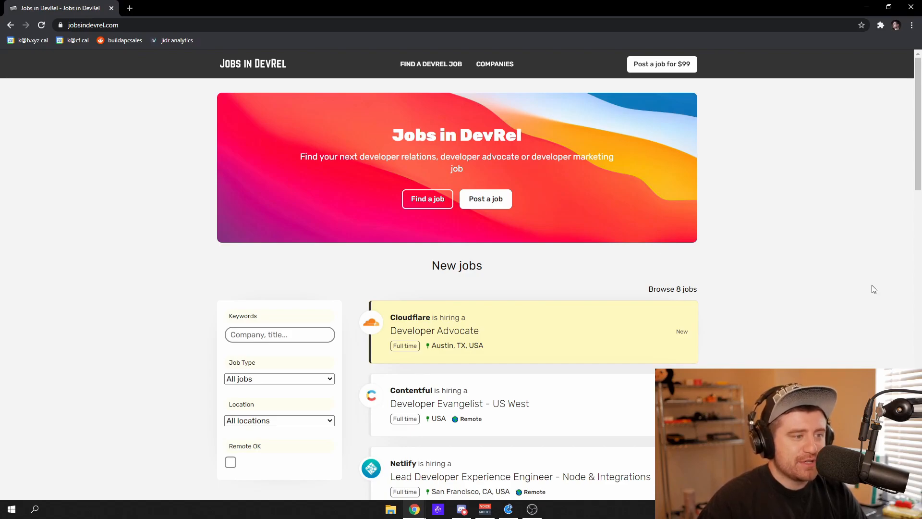
# Step: Look through the new job listings on the Jobs in DevRel home page
pyautogui.scroll(-2, 827, 306)
pyautogui.moveTo(503, 256)
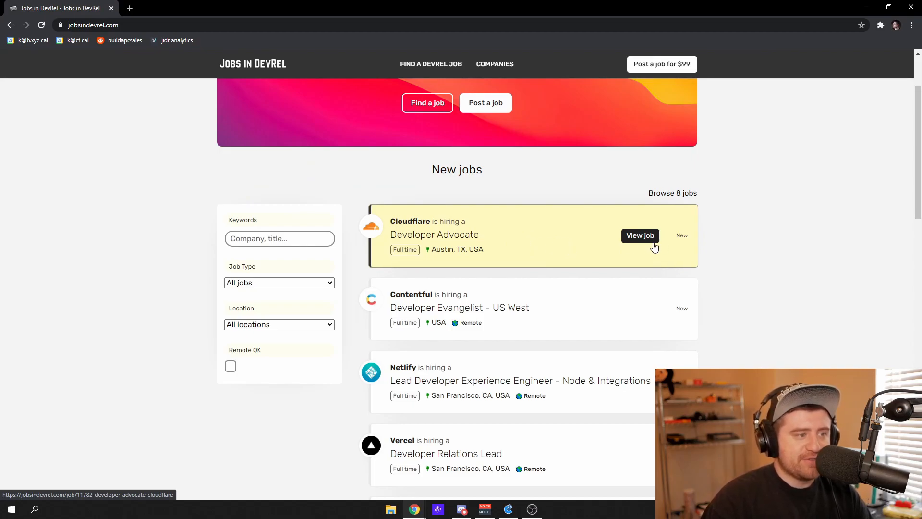
pyautogui.scroll(-2, 834, 257)
pyautogui.scroll(-2, 841, 255)
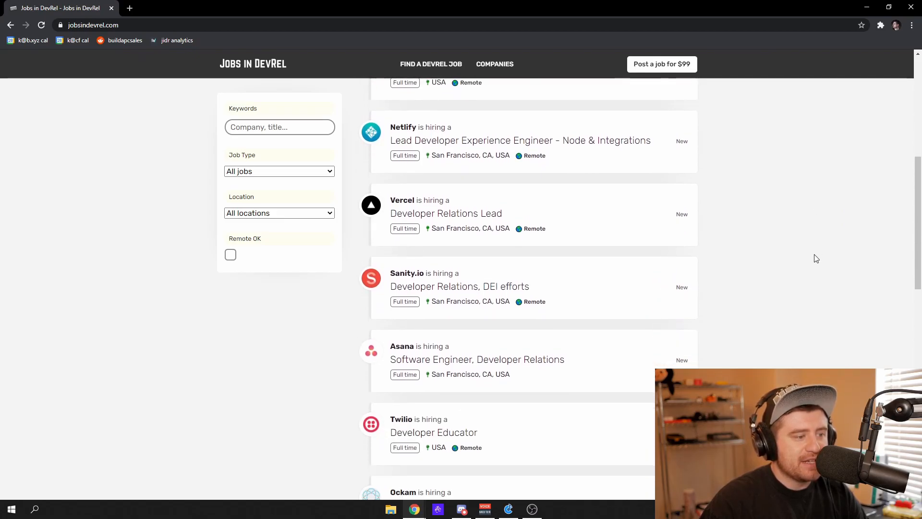
pyautogui.scroll(-2, 813, 257)
pyautogui.scroll(2, 812, 258)
pyautogui.scroll(7, 812, 258)
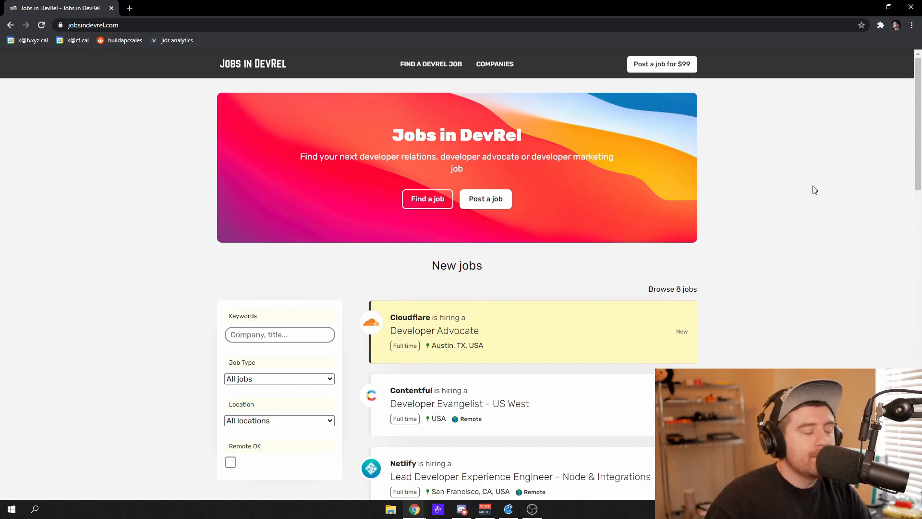
pyautogui.scroll(-1, 800, 190)
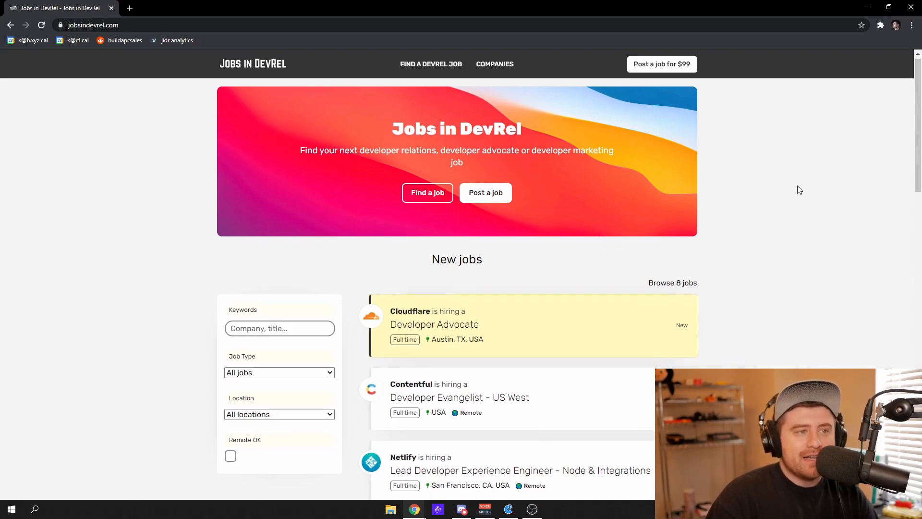
pyautogui.scroll(-2, 552, 235)
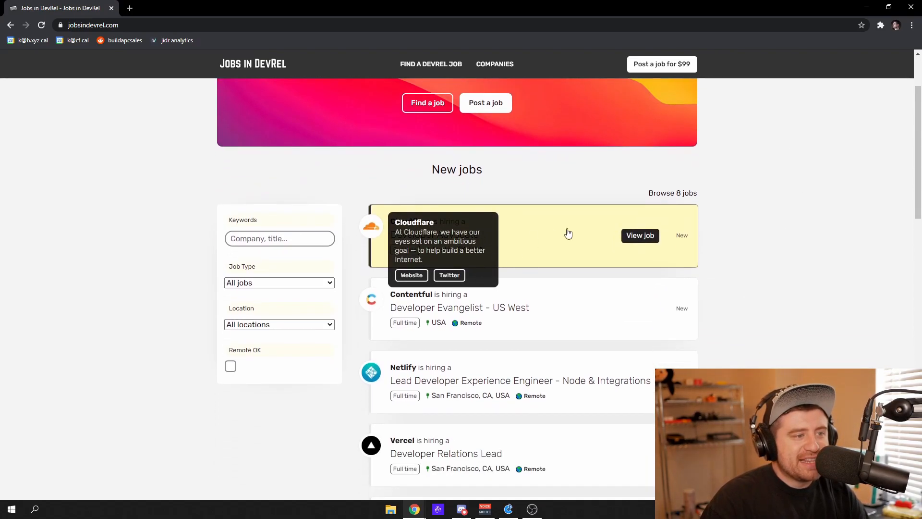
pyautogui.scroll(-2, 576, 192)
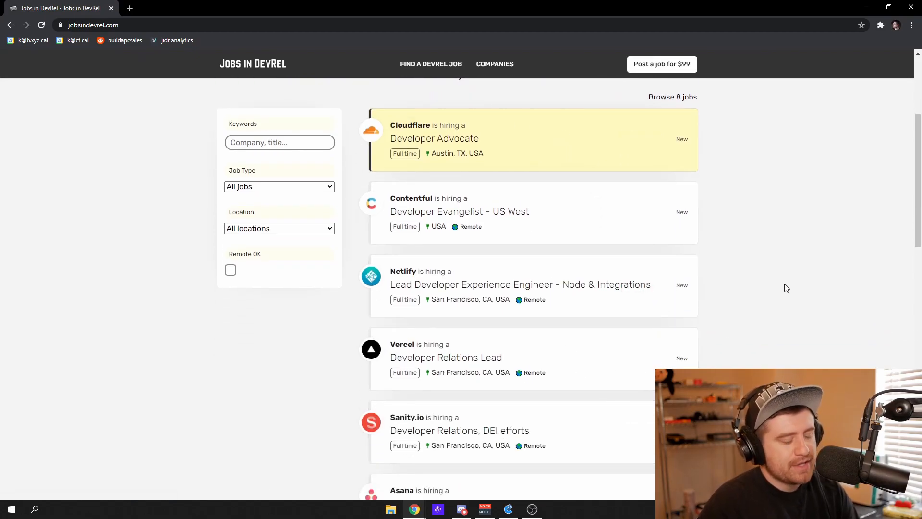
pyautogui.hotkey('ctrl', 't')
pyautogui.write('twitter.c')
pyautogui.press('BackSpace')
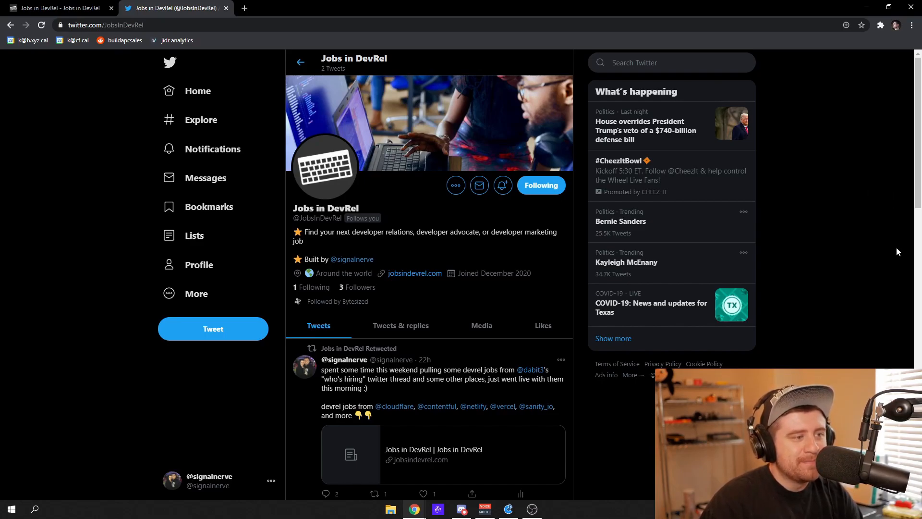
pyautogui.scroll(-1, 890, 249)
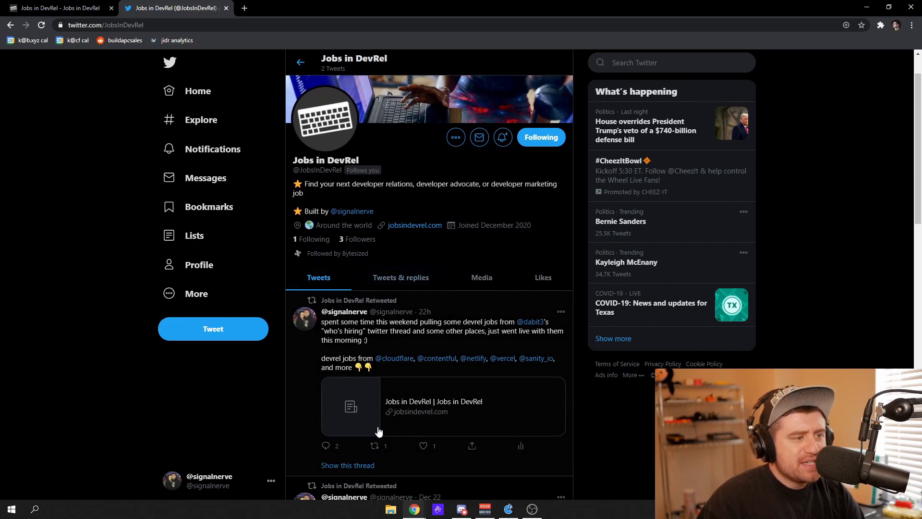
pyautogui.scroll(-1, 219, 436)
pyautogui.scroll(-1, 219, 436)
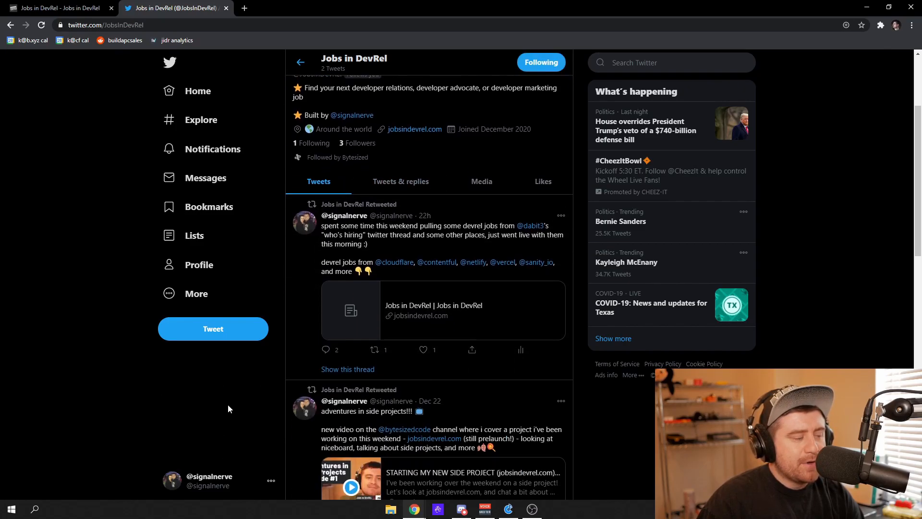
pyautogui.click(56, 8)
pyautogui.click(174, 8)
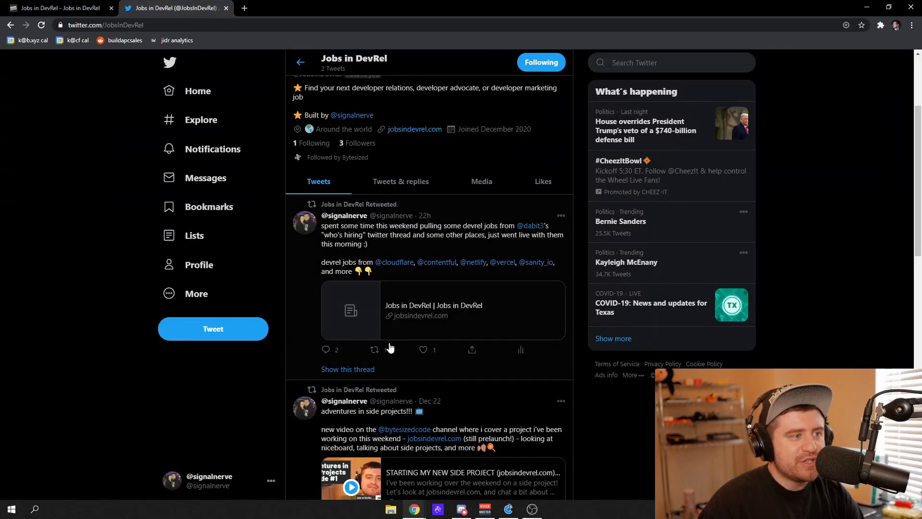
# Step: Open the niceboard dashboard in a new browser tab and go to the settings for managing the board
pyautogui.click(91, 8)
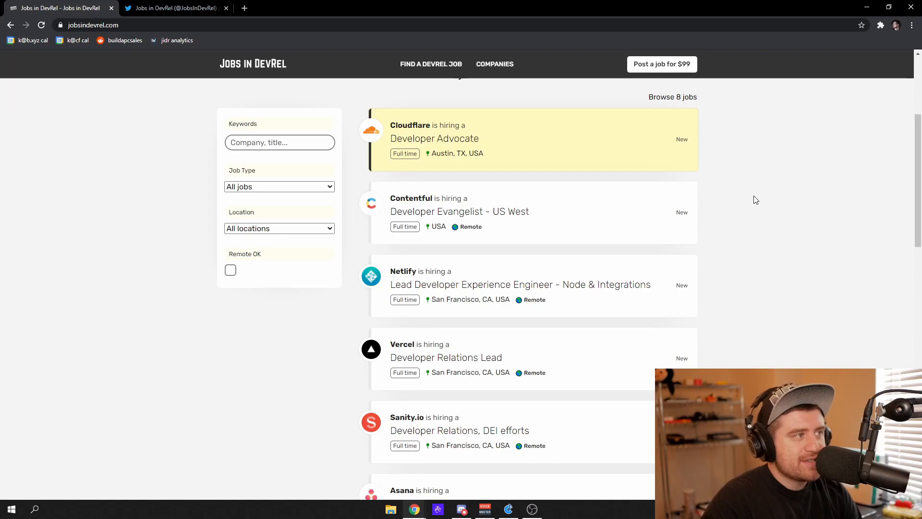
pyautogui.hotkey('ctrl', 't')
pyautogui.write('niceboard')
pyautogui.press('Return')
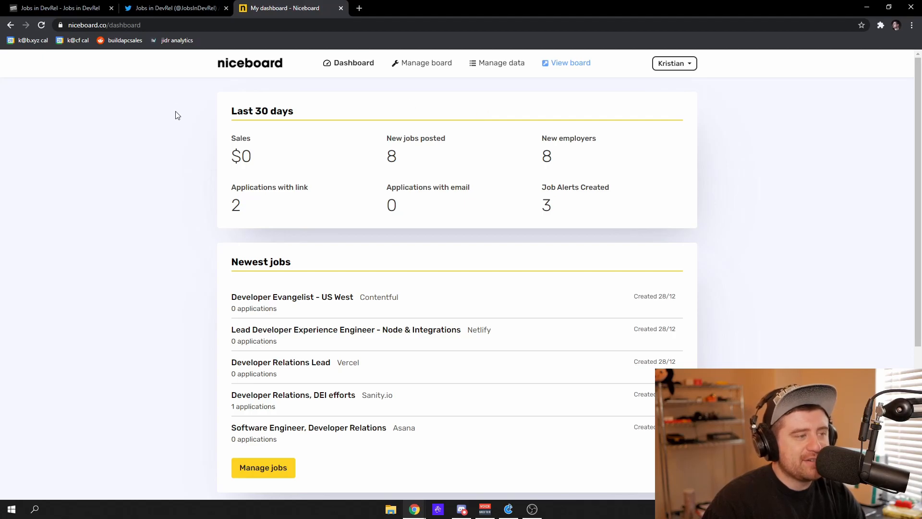
pyautogui.click(431, 70)
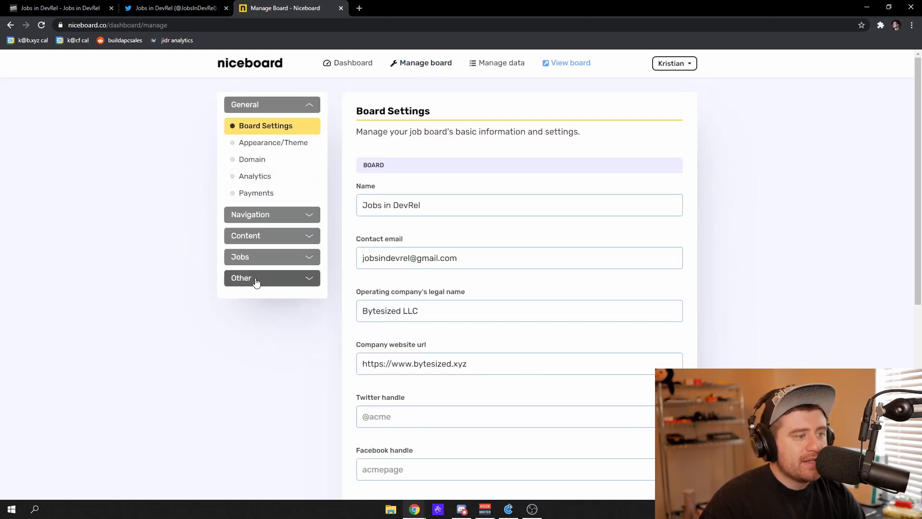
# Step: Find the RSS feeds page among the board's job settings and copy the New jobs RSS address
pyautogui.click(256, 281)
pyautogui.click(255, 331)
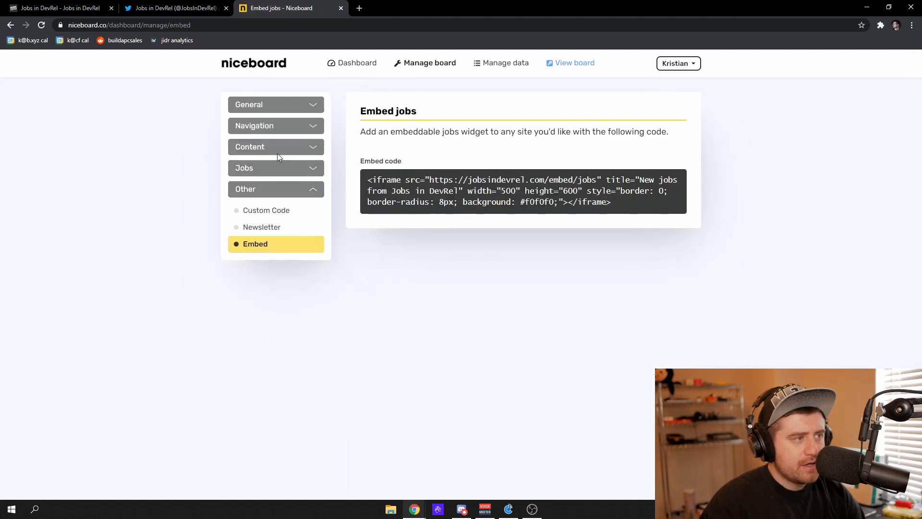
pyautogui.click(275, 168)
pyautogui.click(268, 290)
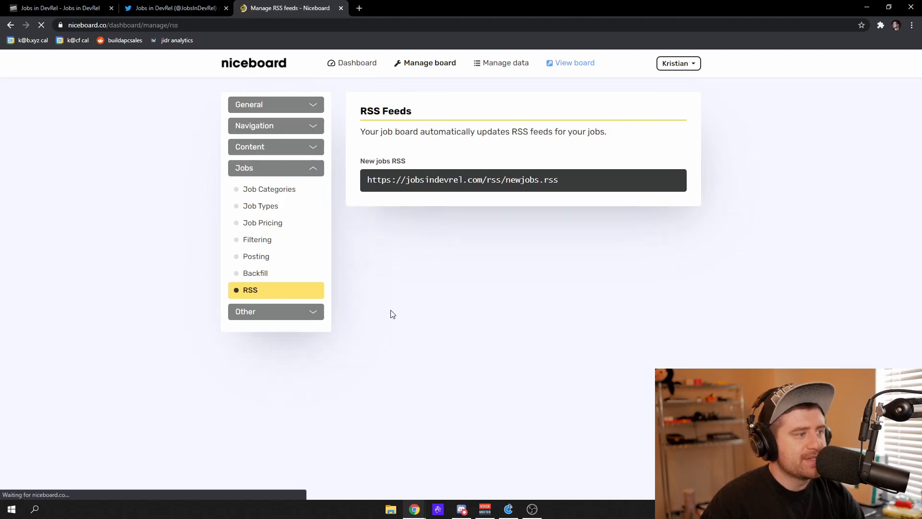
pyautogui.moveTo(562, 179); pyautogui.dragTo(365, 188)
pyautogui.hotkey('ctrl', 'c')
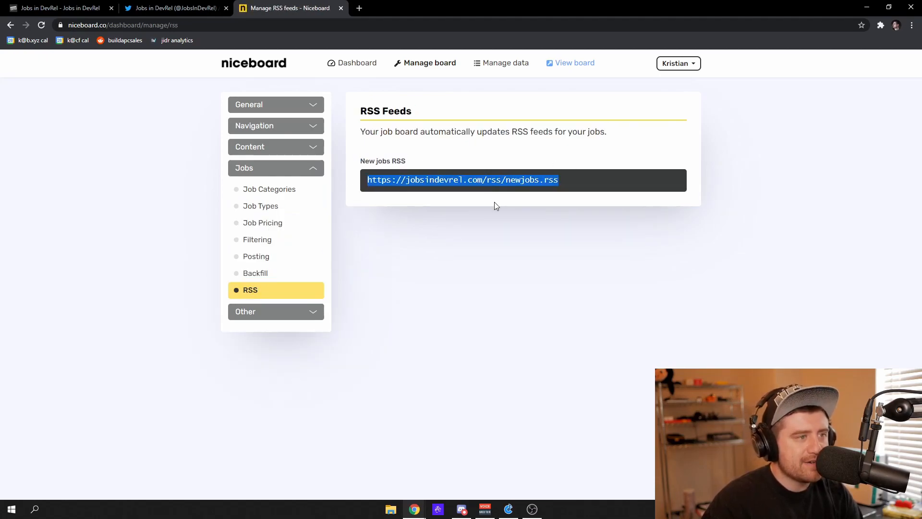
# Step: Open the copied jobsindevrel.com/rss/newjobs.rss feed in a new browser tab
pyautogui.hotkey('ctrl', 't')
pyautogui.hotkey('ctrl', 'v')
pyautogui.press('Return')
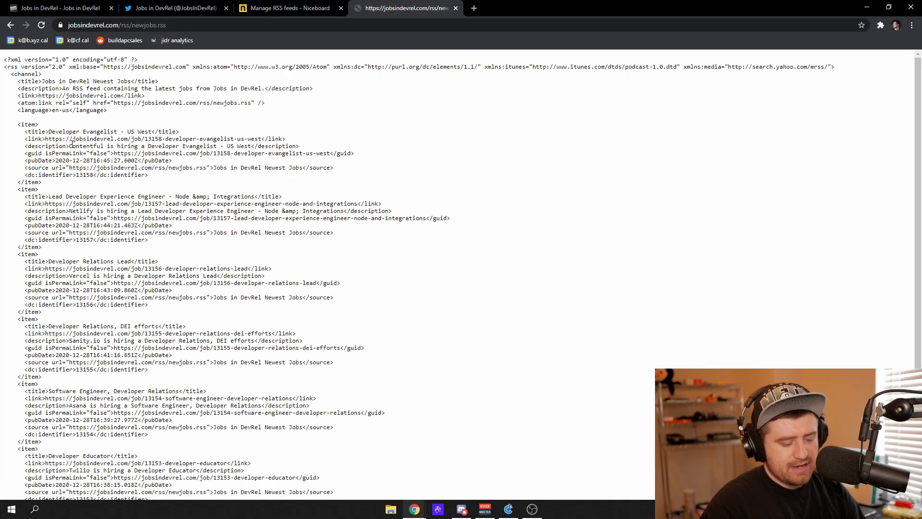
pyautogui.hotkey('ctrl', '+')
pyautogui.hotkey('ctrl', '+')
pyautogui.hotkey('ctrl', '+')
pyautogui.hotkey('ctrl', '+')
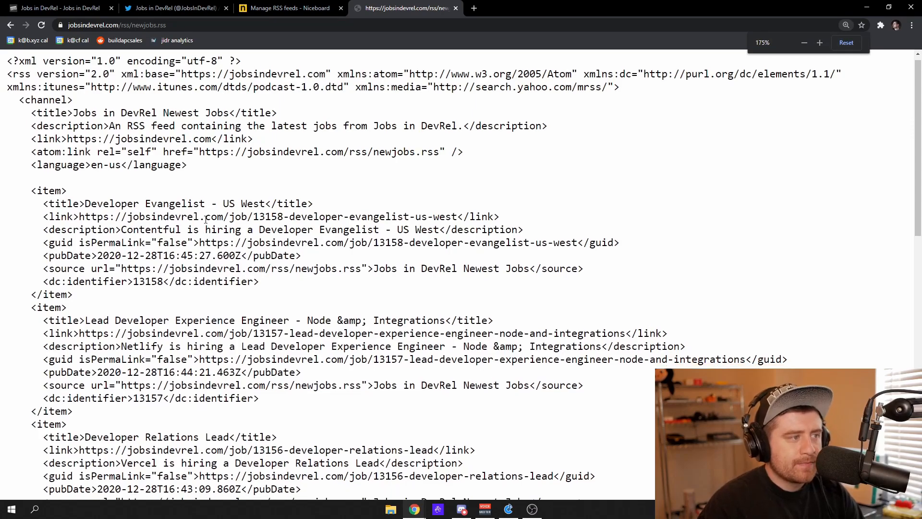
pyautogui.scroll(-1, 77, 173)
pyautogui.scroll(1, 86, 202)
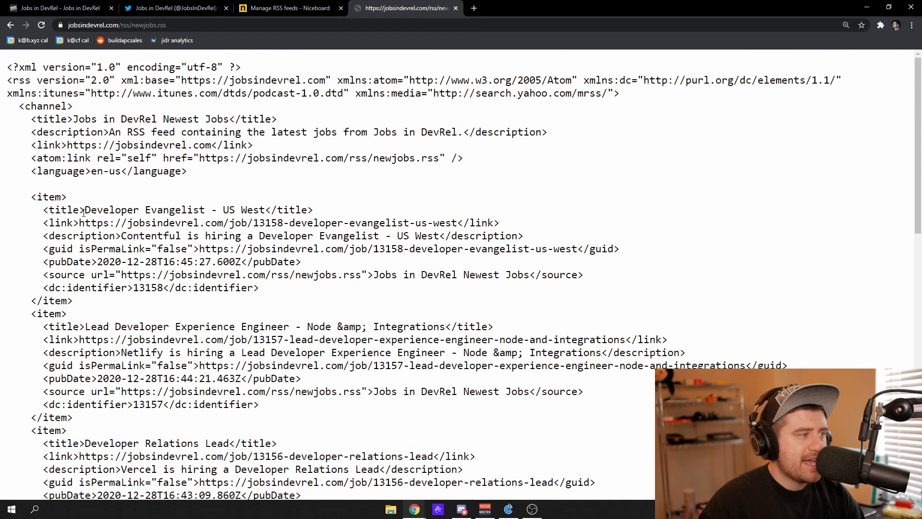
# Step: Examine the title, link and description fields of the first item in the RSS feed
pyautogui.moveTo(37, 197); pyautogui.dragTo(87, 301)
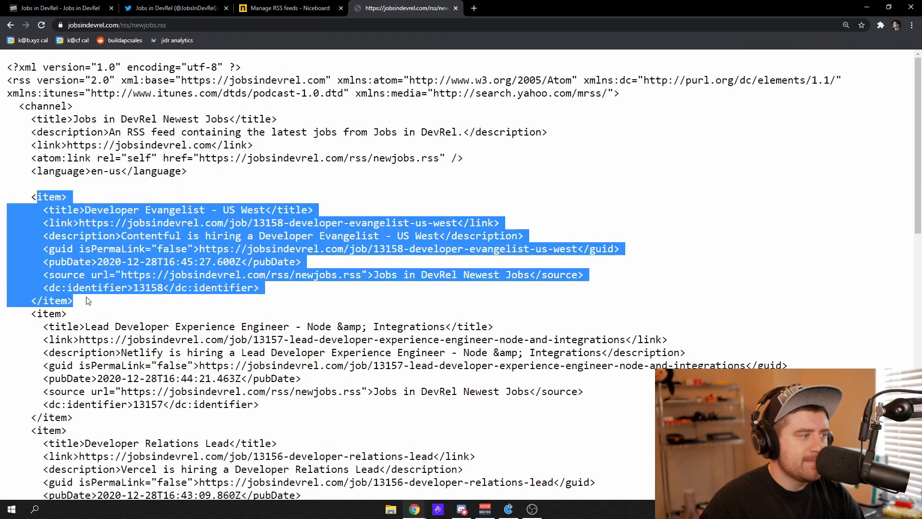
pyautogui.click(88, 299)
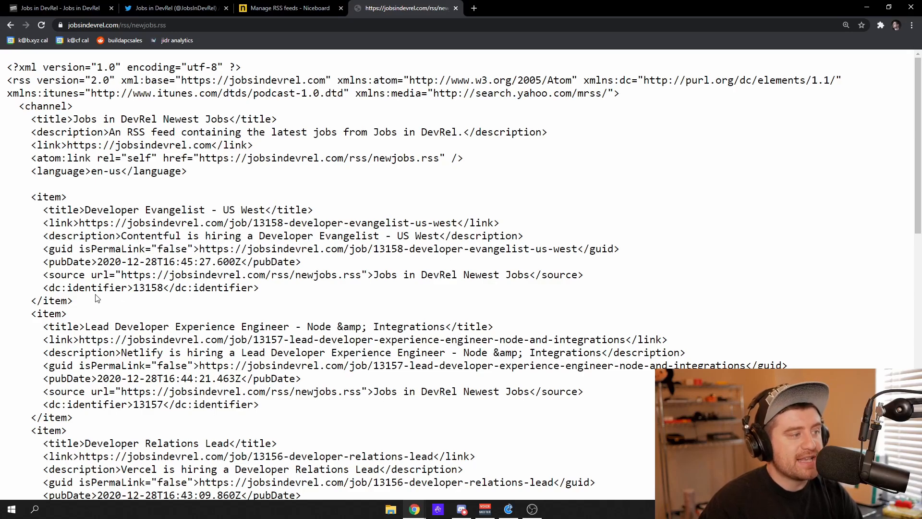
pyautogui.moveTo(86, 210); pyautogui.dragTo(255, 208)
pyautogui.moveTo(121, 236); pyautogui.dragTo(440, 239)
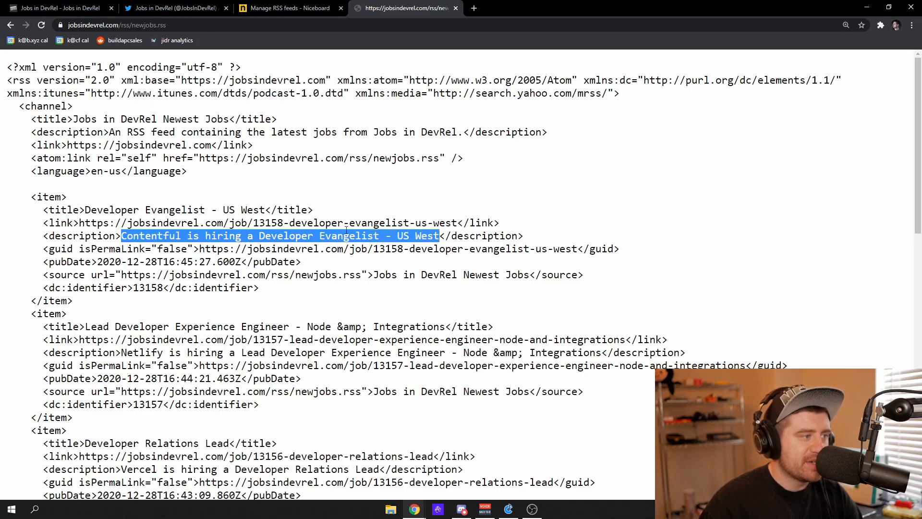
pyautogui.moveTo(77, 222); pyautogui.dragTo(461, 223)
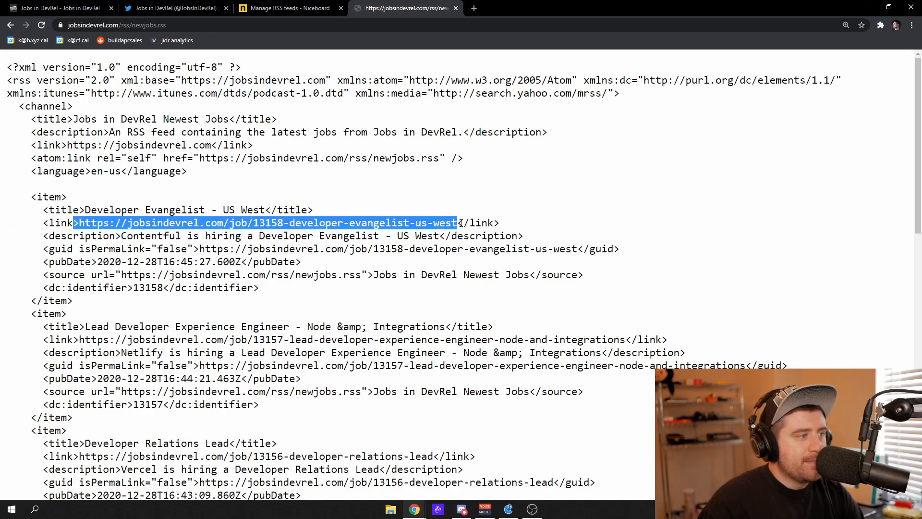
pyautogui.click(224, 253)
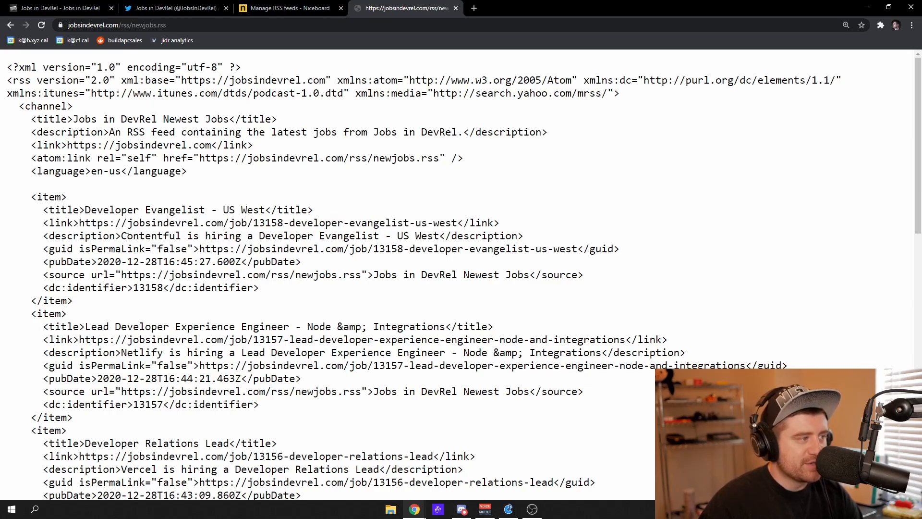
pyautogui.moveTo(123, 236); pyautogui.dragTo(427, 232)
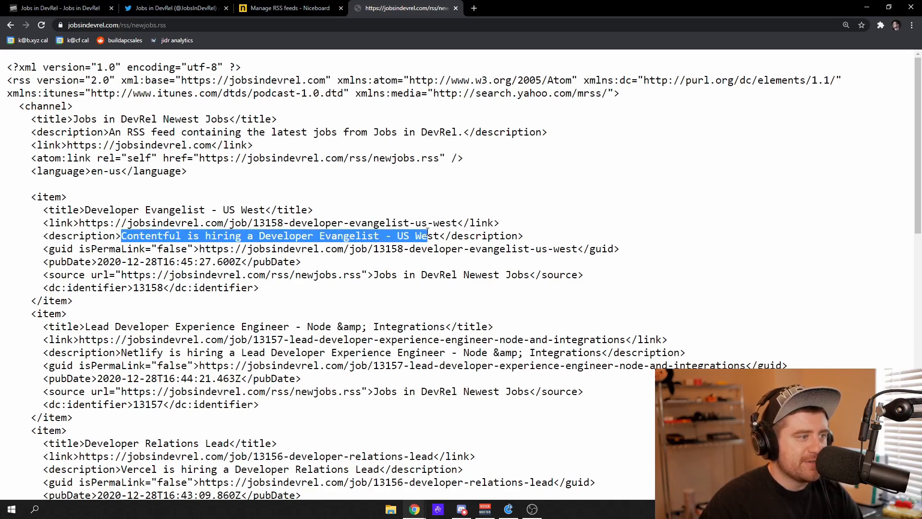
pyautogui.moveTo(79, 222); pyautogui.dragTo(459, 223)
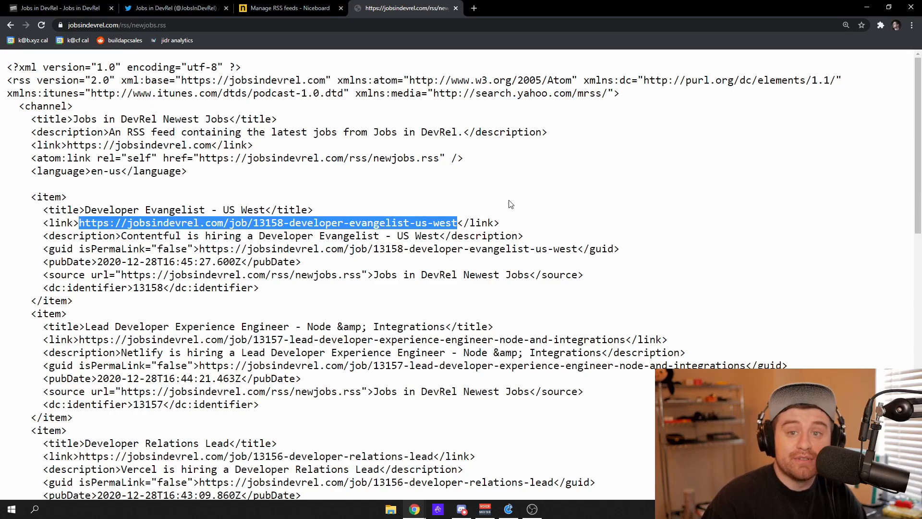
pyautogui.click(538, 204)
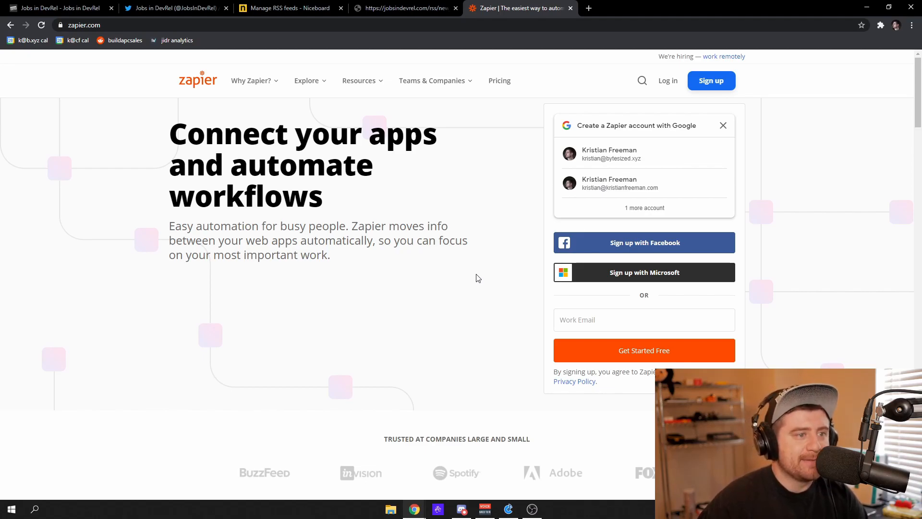
# Step: Sign in to Zapier with the existing Google account and start a new zap
pyautogui.click(638, 160)
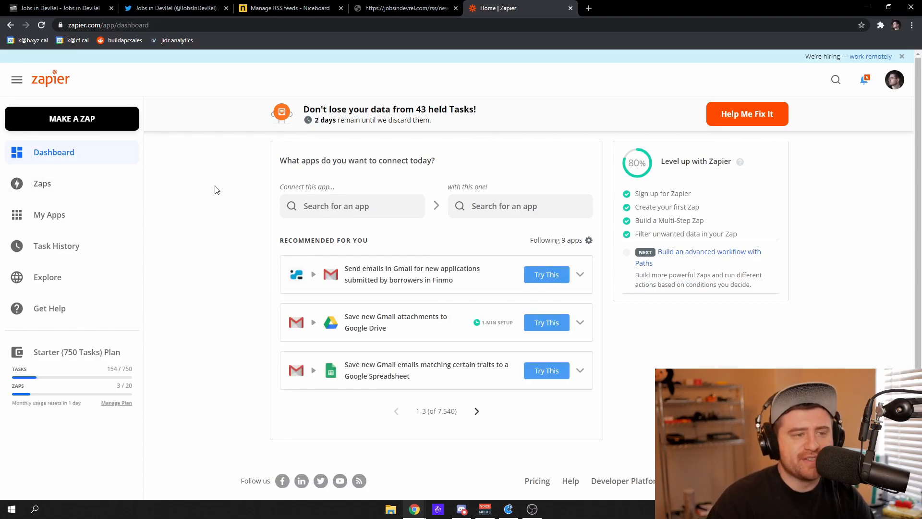
pyautogui.click(87, 126)
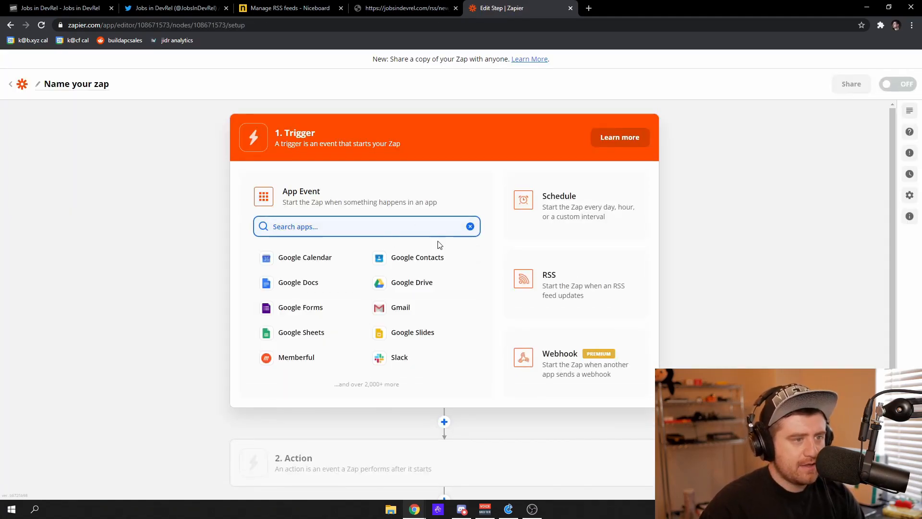
# Step: Set the zap's trigger to RSS by Zapier with the New Item in Feed event and continue to the trigger setup
pyautogui.click(569, 286)
pyautogui.click(473, 263)
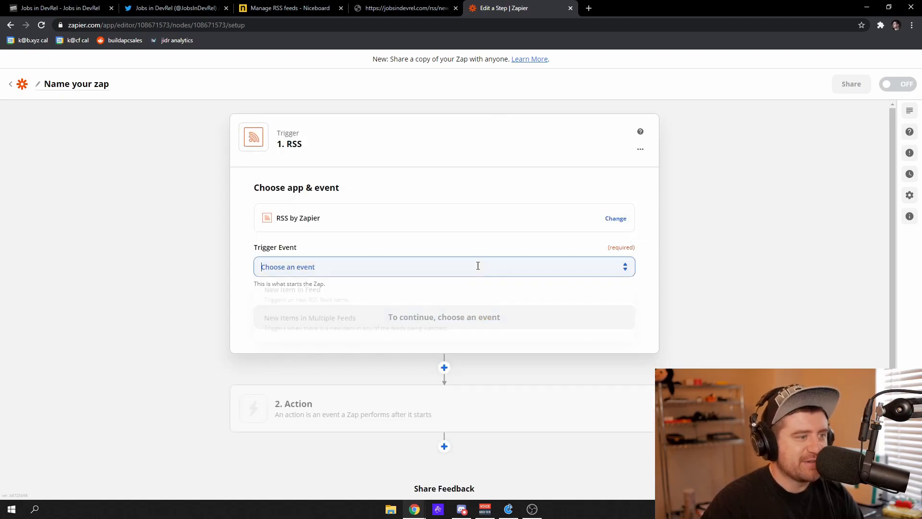
pyautogui.click(366, 305)
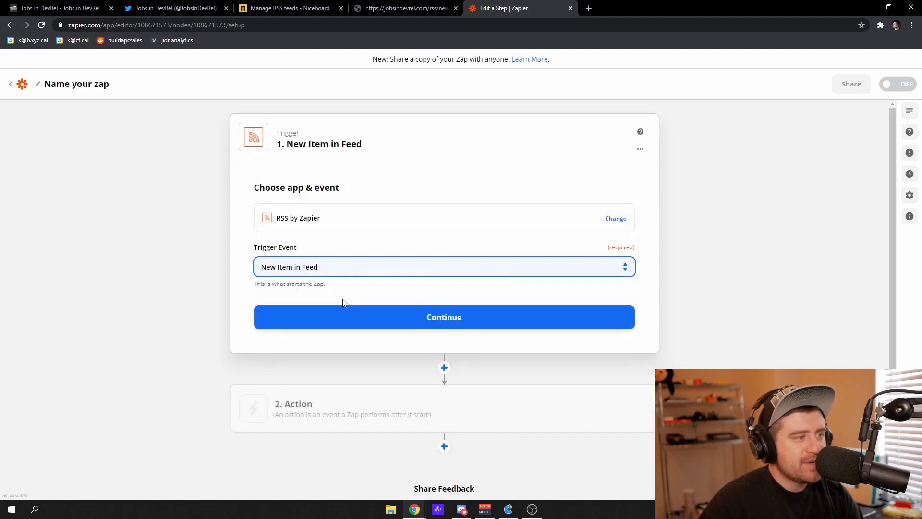
pyautogui.click(409, 319)
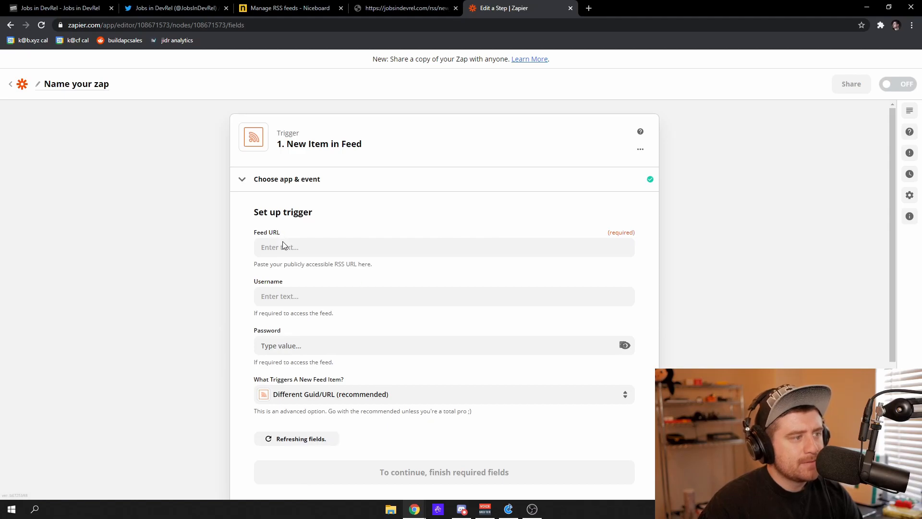
pyautogui.hotkey('ctrl', '+')
pyautogui.hotkey('ctrl', '+')
pyautogui.hotkey('ctrl', '+')
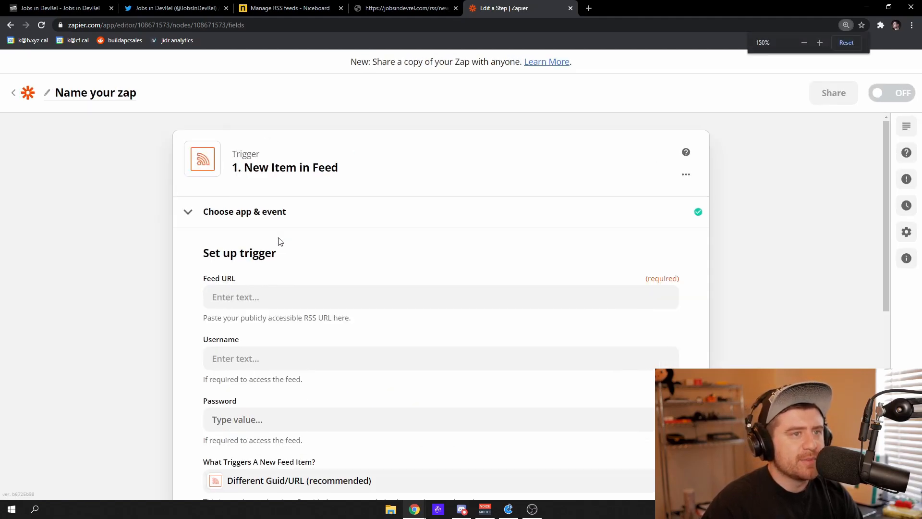
pyautogui.scroll(-2, 266, 245)
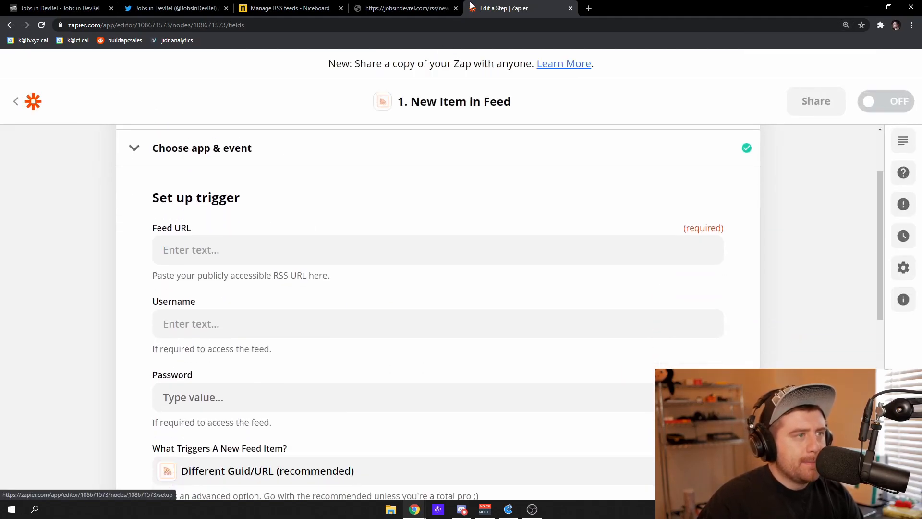
pyautogui.click(408, 8)
pyautogui.click(478, 23)
pyautogui.hotkey('ctrl', 'c')
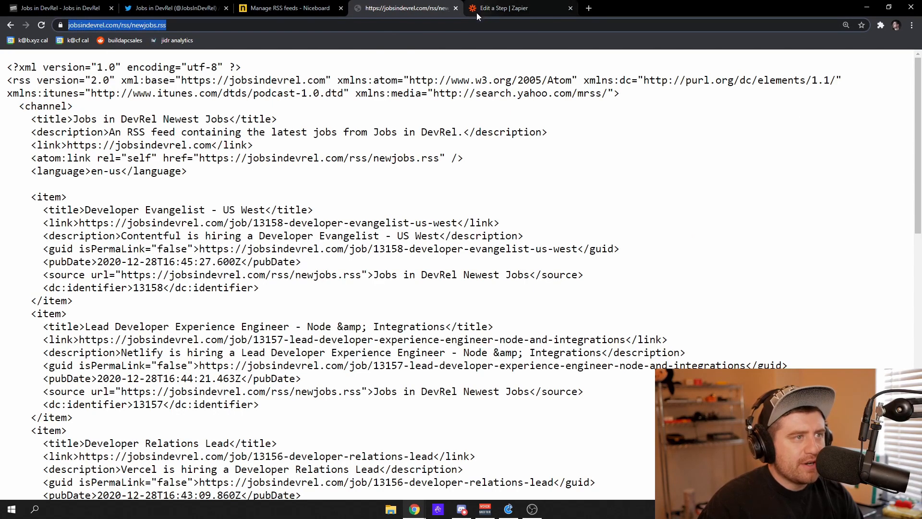
pyautogui.click(476, 13)
pyautogui.click(343, 259)
pyautogui.hotkey('ctrl', 'v')
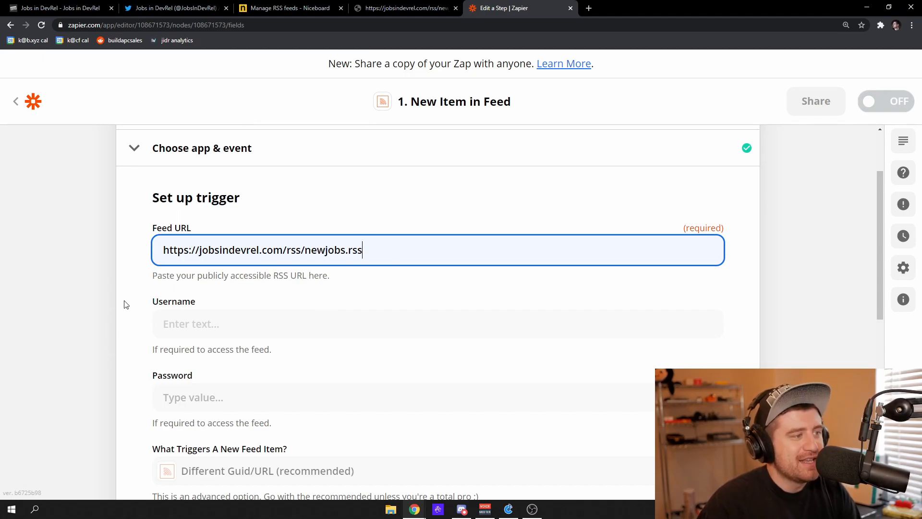
pyautogui.scroll(-3, 124, 303)
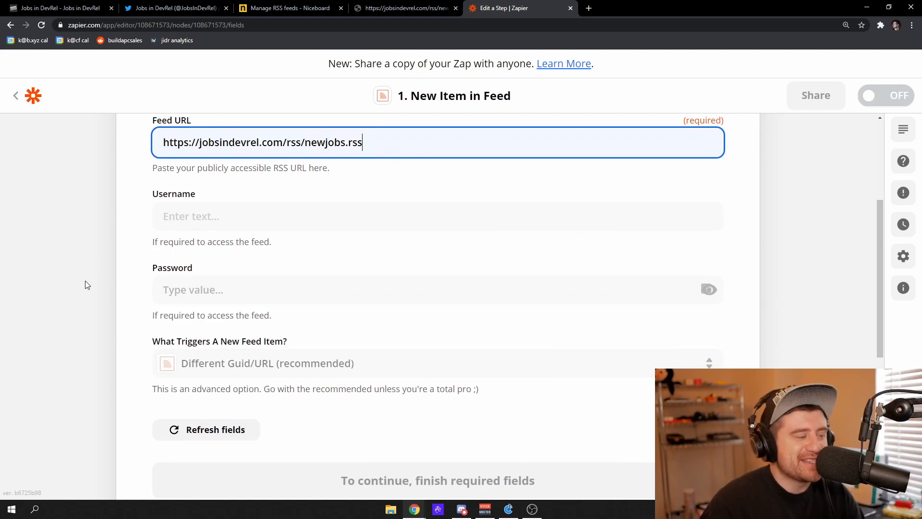
pyautogui.click(76, 362)
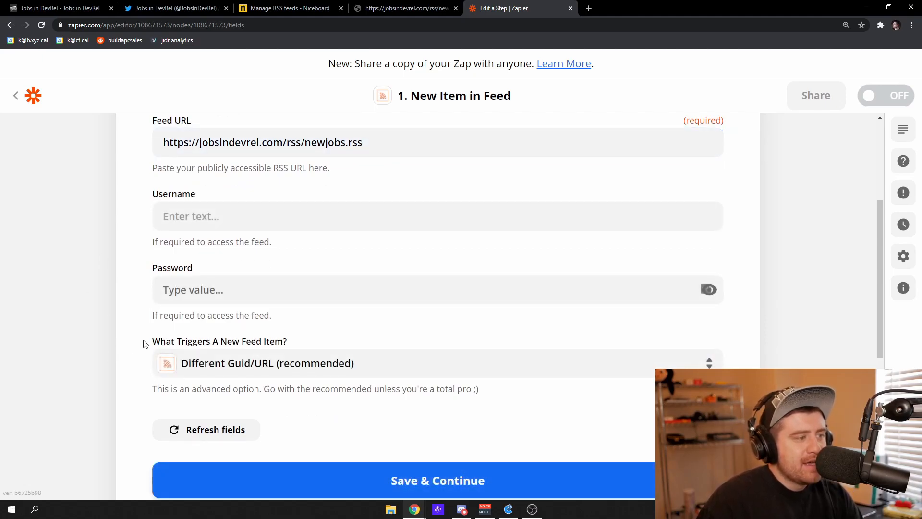
pyautogui.scroll(-1, 144, 344)
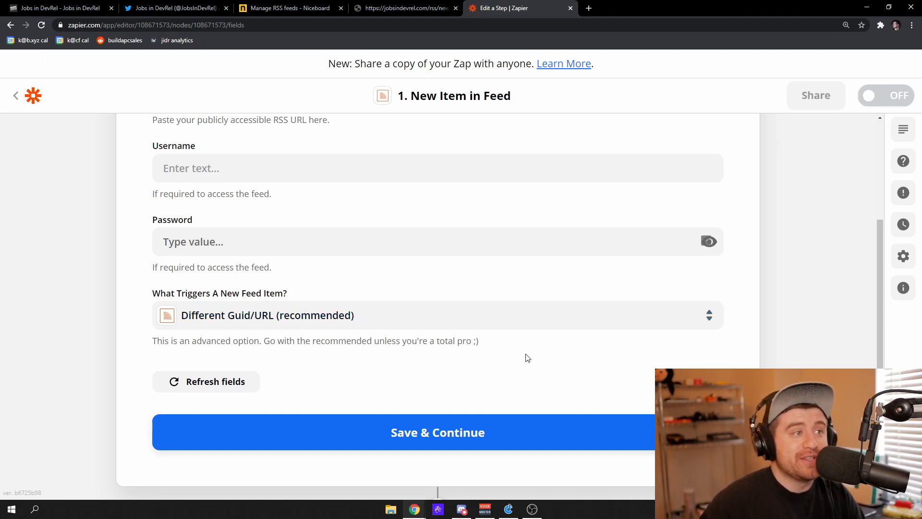
# Step: Examine the guid elements and their job URLs for the first items in the RSS feed
pyautogui.hotkey('ctrl', 'shift', 'Tab')
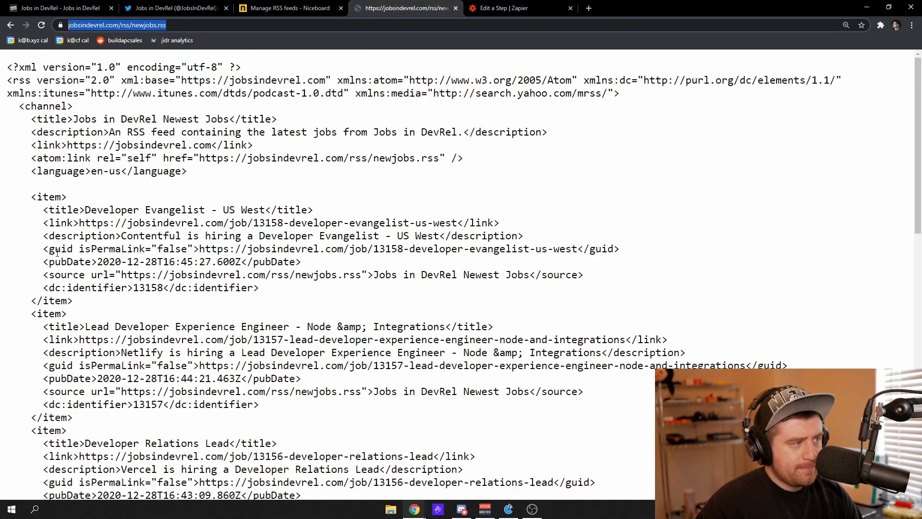
pyautogui.moveTo(41, 249); pyautogui.dragTo(202, 248)
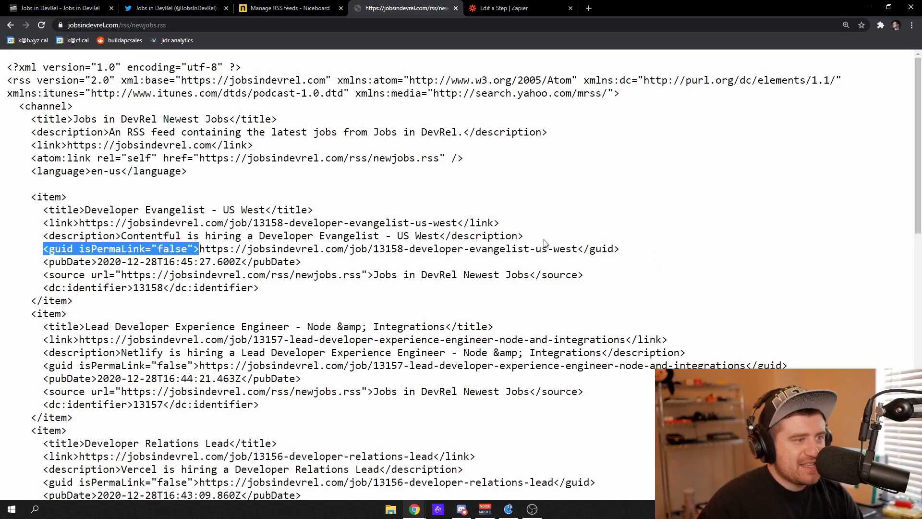
pyautogui.moveTo(577, 248); pyautogui.dragTo(198, 251)
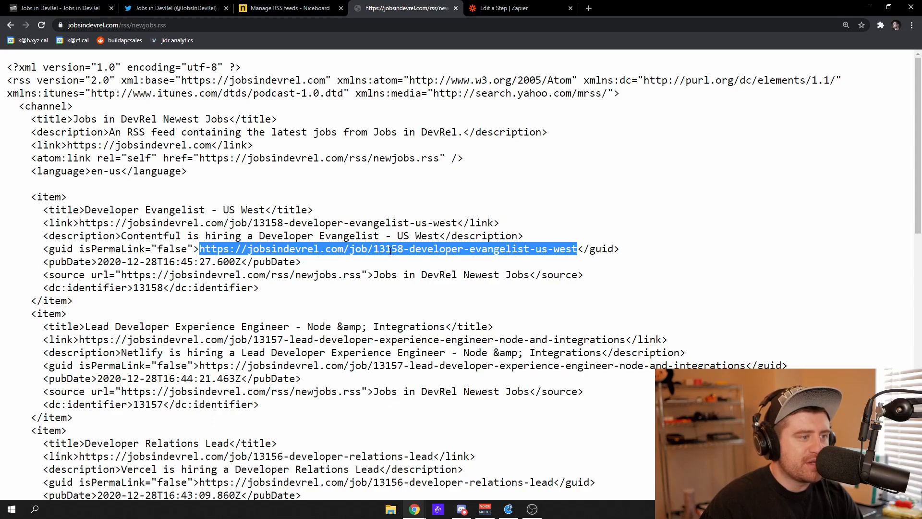
pyautogui.moveTo(374, 368); pyautogui.dragTo(741, 365)
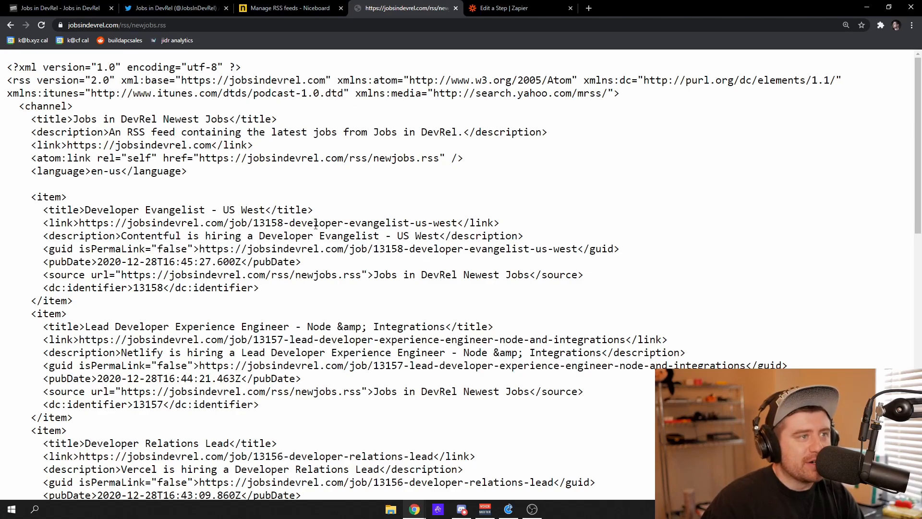
pyautogui.hotkey('ctrl', 'Tab')
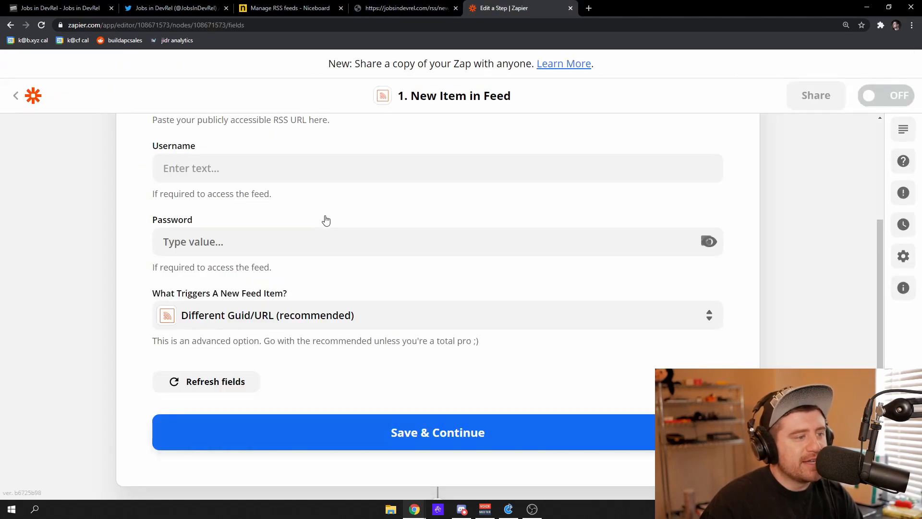
# Step: Keep Different Guid/URL (recommended) as what triggers a new feed item, and save the trigger setup
pyautogui.click(247, 320)
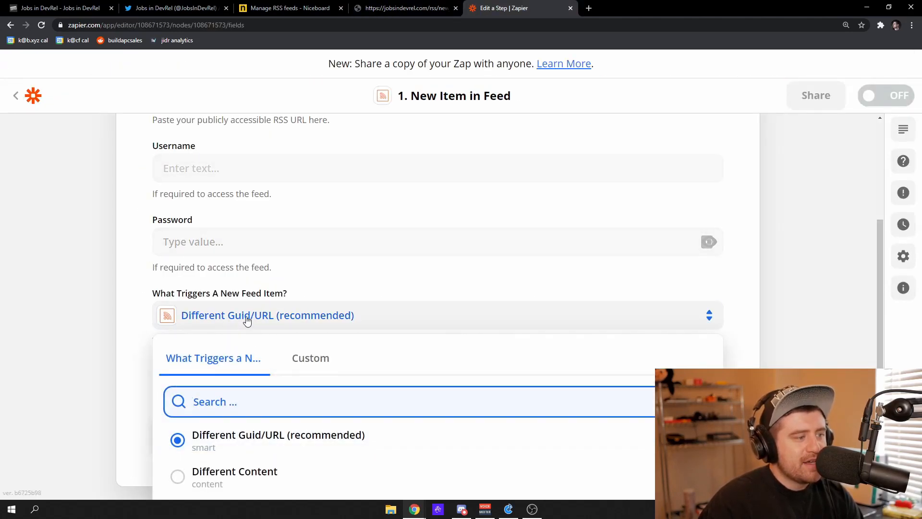
pyautogui.click(120, 327)
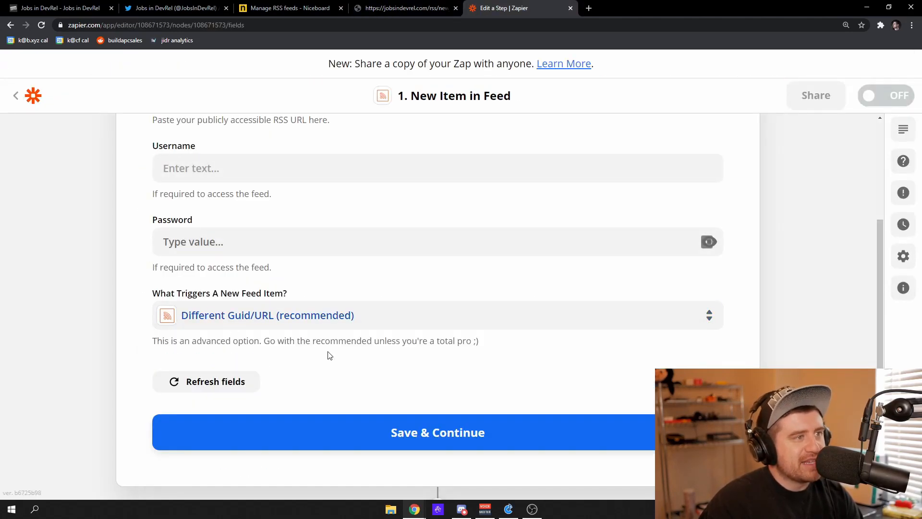
pyautogui.click(431, 444)
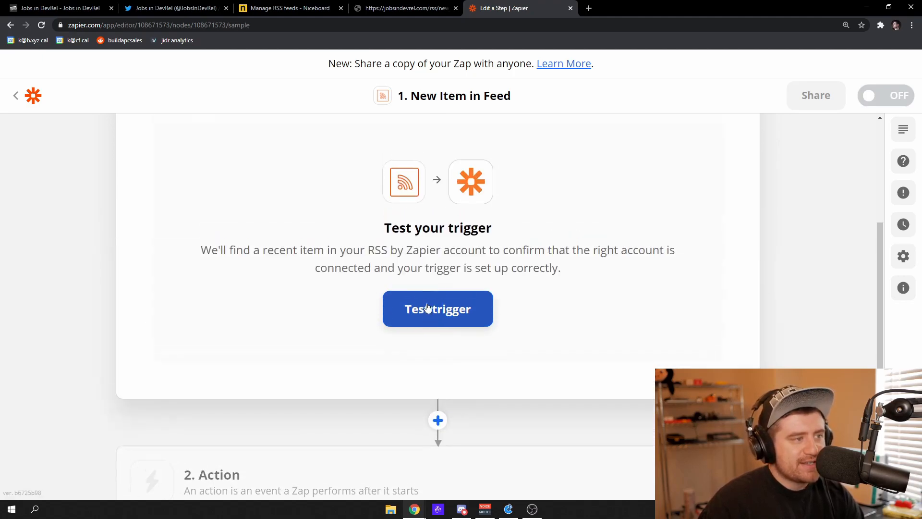
# Step: Test the New Item in Feed trigger to fetch a recent item from the RSS feed
pyautogui.scroll(3, 404, 372)
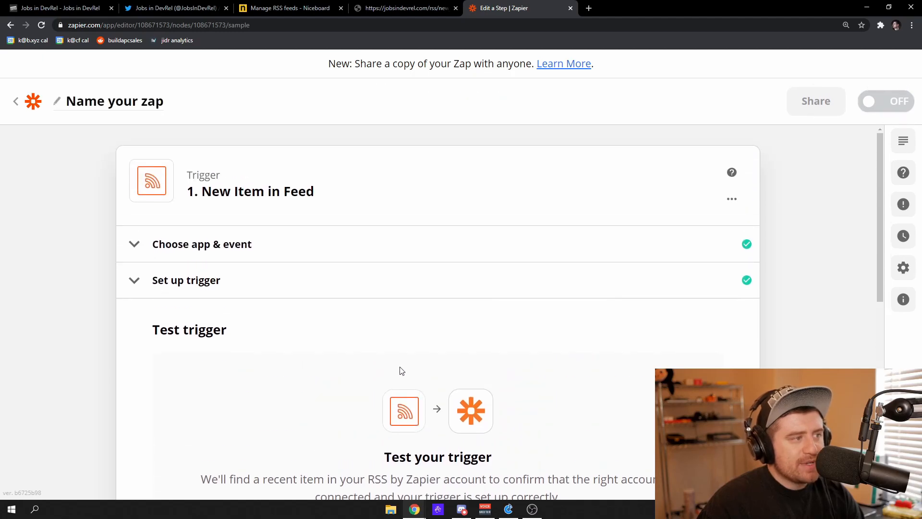
pyautogui.scroll(-2, 200, 295)
pyautogui.click(454, 438)
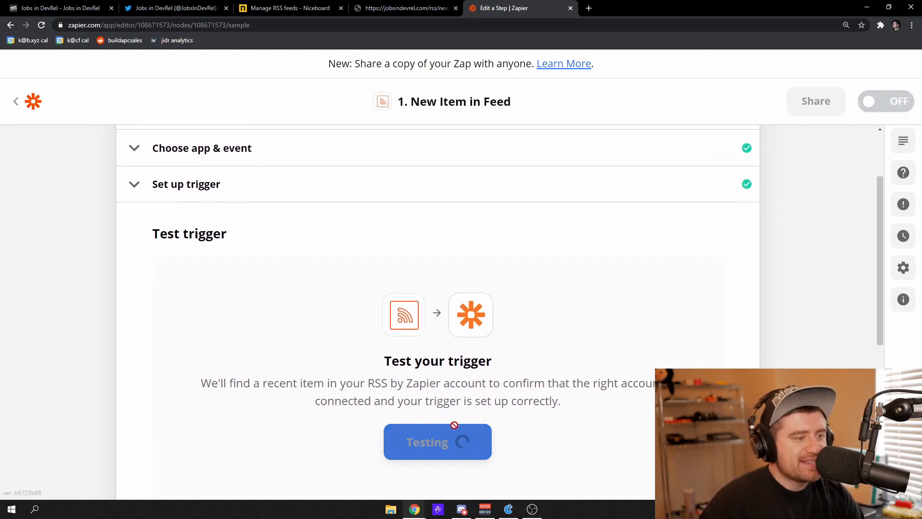
# Step: Examine the raw and parsed fields of the sample feed item returned by the trigger test
pyautogui.scroll(-3, 142, 250)
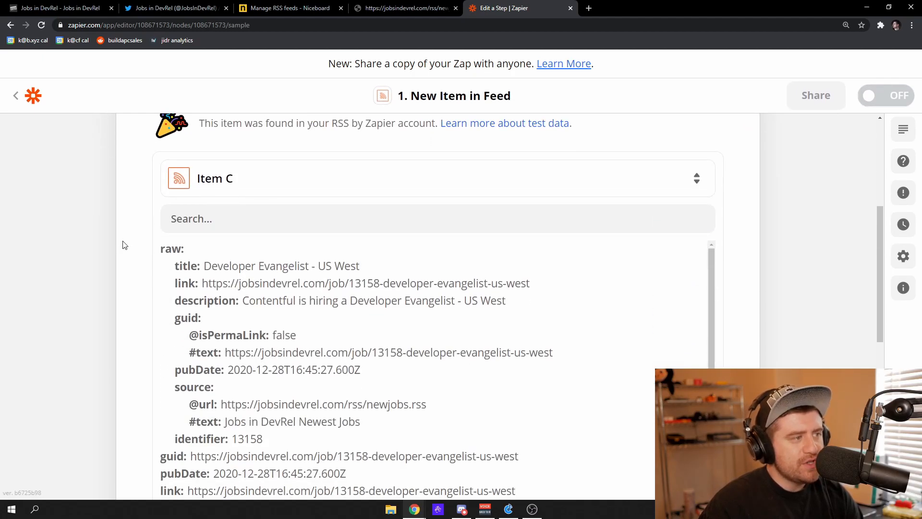
pyautogui.scroll(-2, 125, 245)
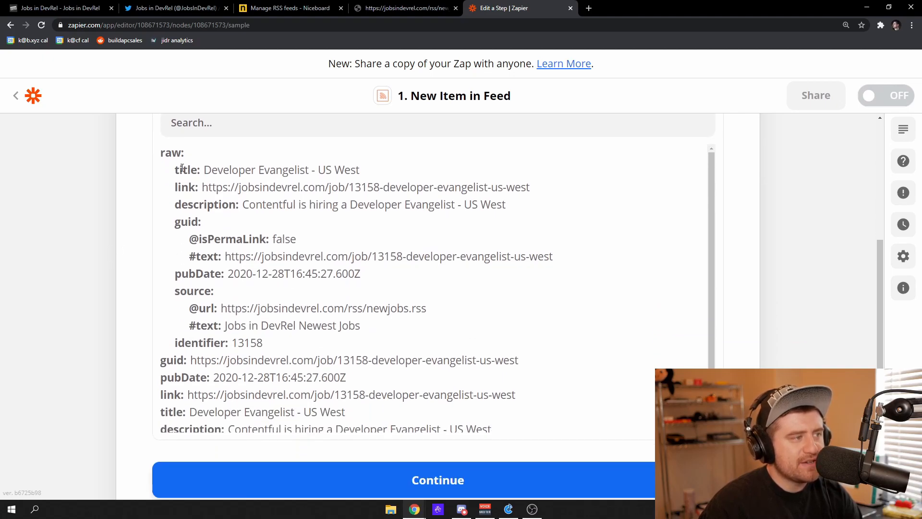
pyautogui.scroll(-1, 205, 225)
pyautogui.scroll(1, 174, 179)
pyautogui.moveTo(156, 150); pyautogui.dragTo(294, 345)
pyautogui.click(295, 345)
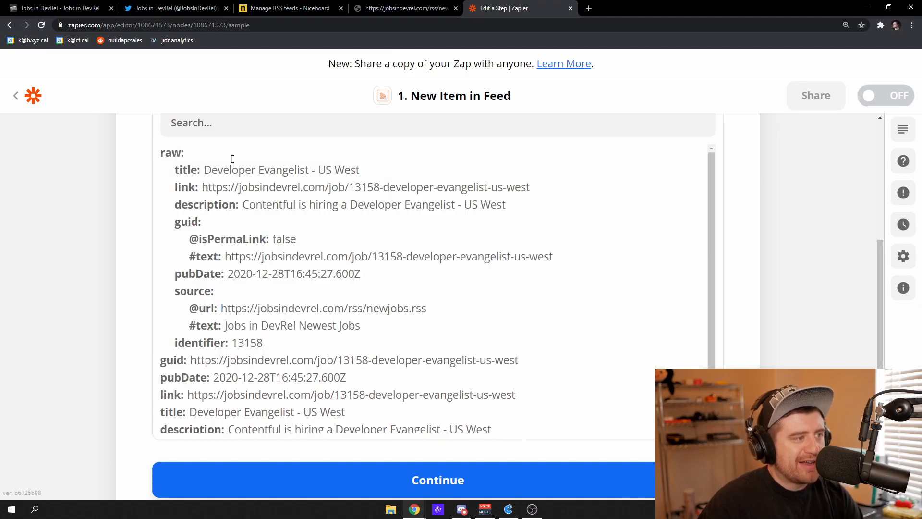
pyautogui.scroll(-1, 267, 386)
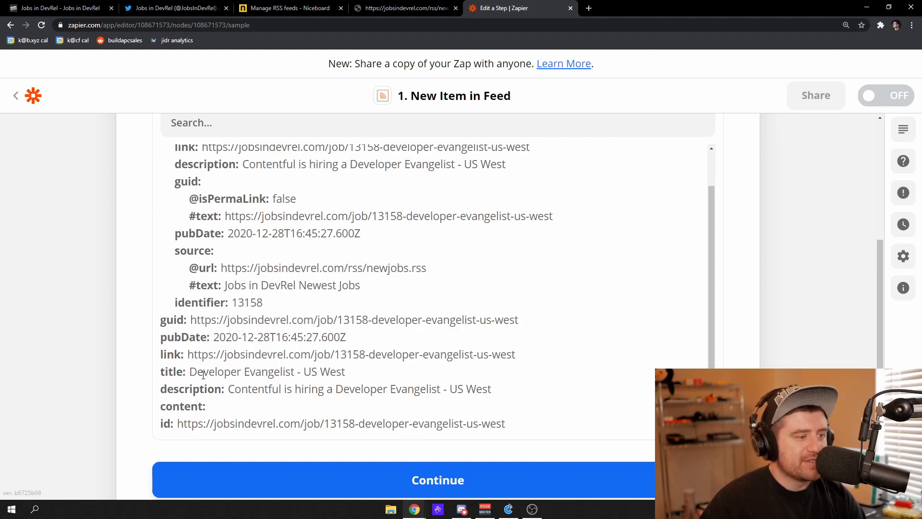
pyautogui.scroll(-3, 126, 357)
pyautogui.scroll(4, 124, 343)
pyautogui.scroll(-3, 124, 343)
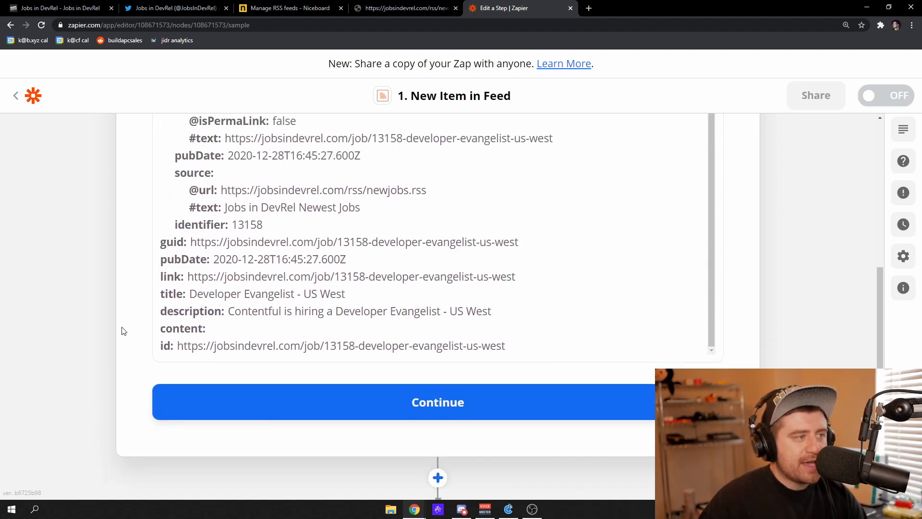
# Step: Continue from the trigger to the action step and choose Twitter as the action's app
pyautogui.click(346, 399)
pyautogui.click(359, 287)
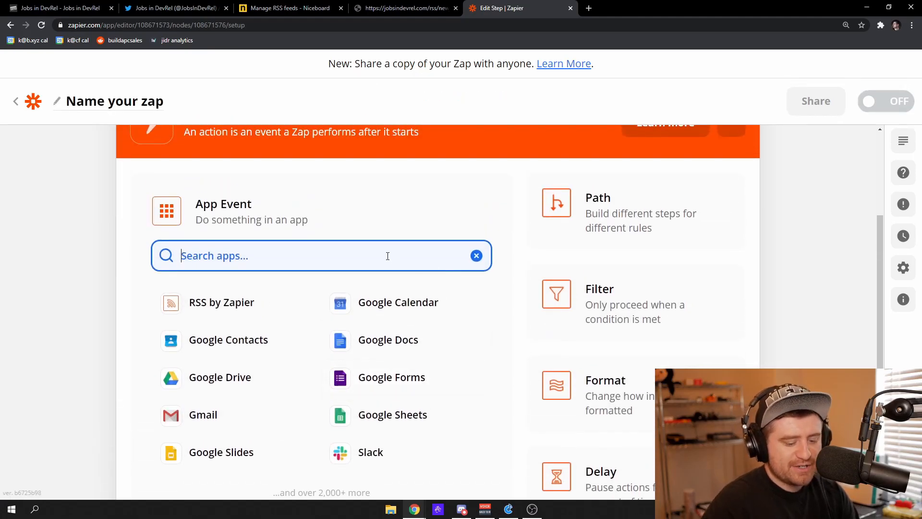
pyautogui.hotkey('ctrl', '-')
pyautogui.hotkey('ctrl', '-')
pyautogui.click(843, 290)
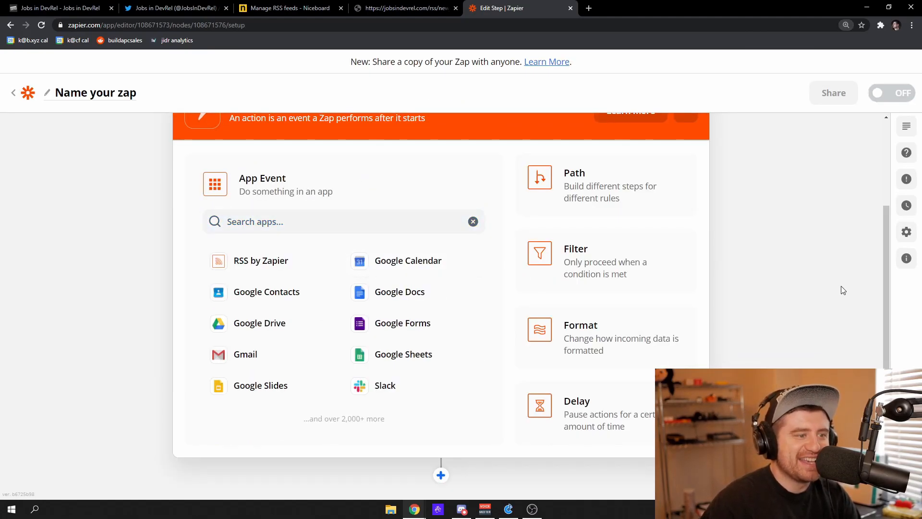
pyautogui.scroll(1, 649, 268)
pyautogui.click(338, 262)
pyautogui.scroll(-1, 815, 271)
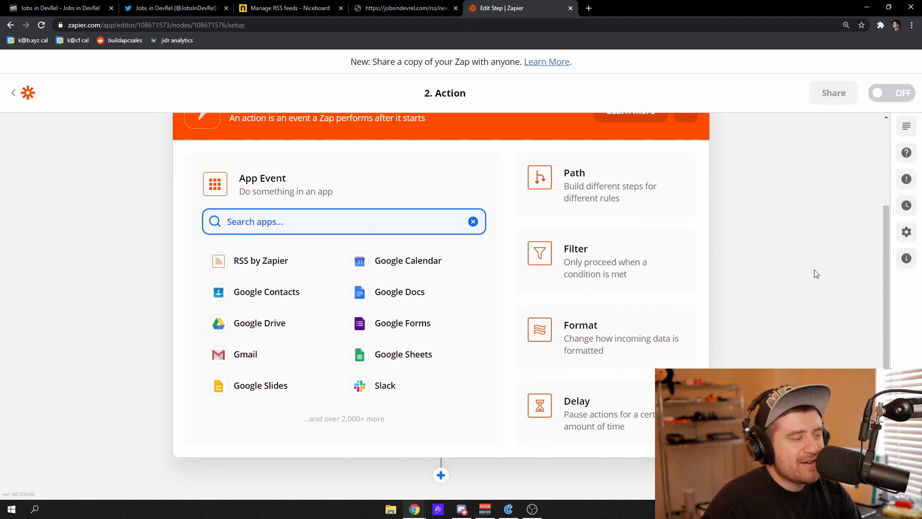
pyautogui.write('twit')
pyautogui.click(306, 262)
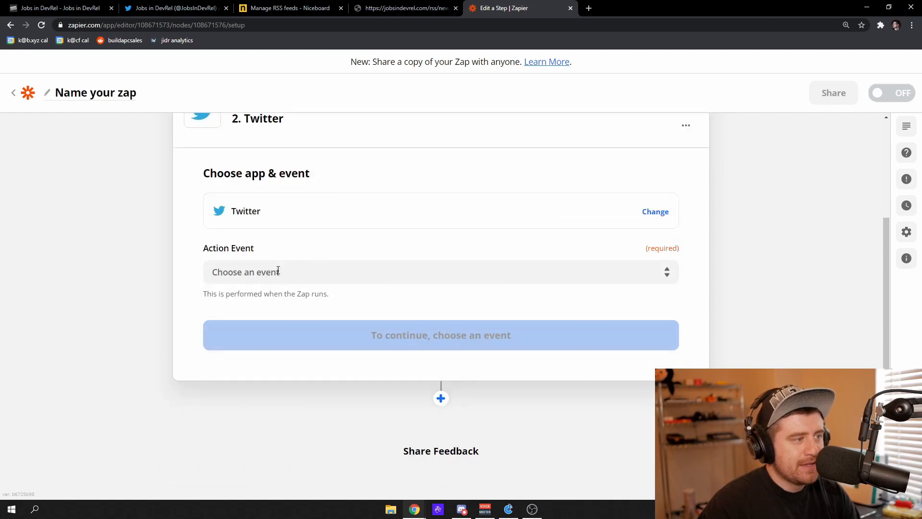
# Step: Set the Twitter action's event to Create Tweet and continue to the account choice
pyautogui.click(263, 271)
pyautogui.click(252, 325)
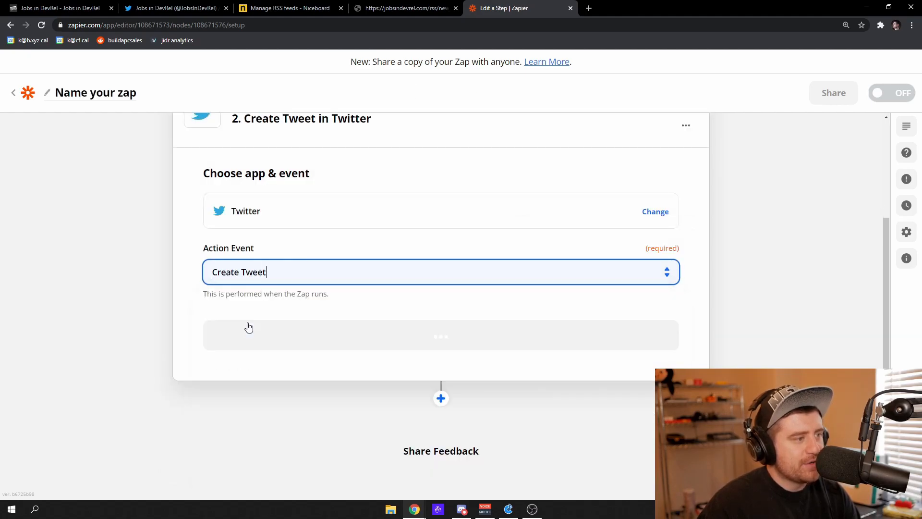
pyautogui.click(325, 335)
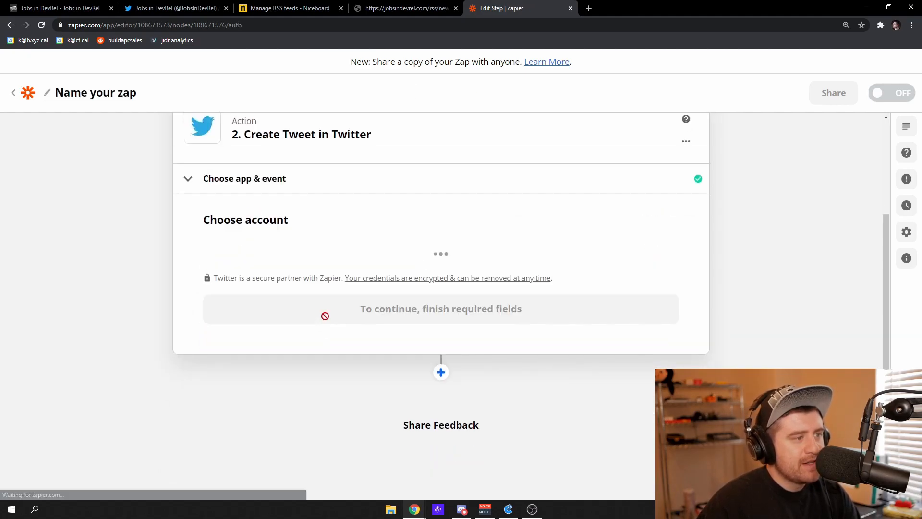
# Step: Connect the JobsInDevRel Twitter account to the tweet action, adjusting the optional Auto Follow setting, and save the account choice
pyautogui.click(311, 265)
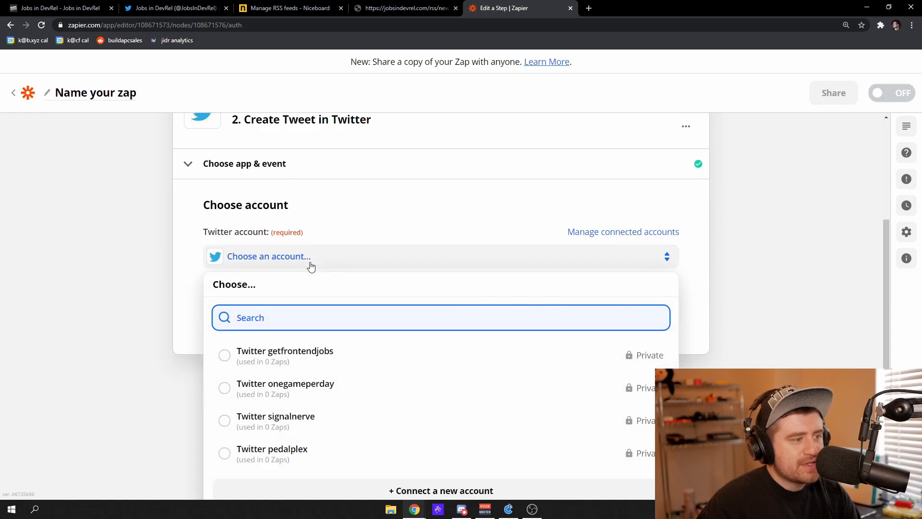
pyautogui.scroll(-1, 337, 336)
pyautogui.click(447, 480)
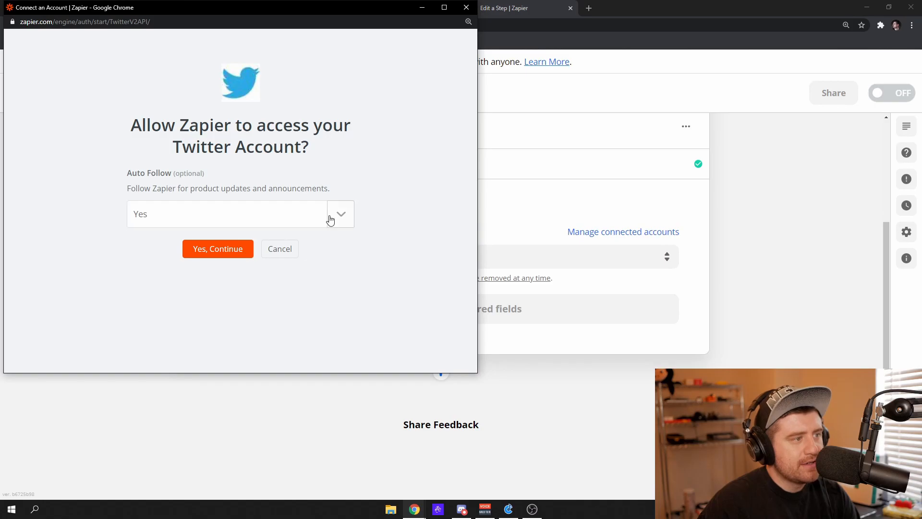
pyautogui.click(331, 219)
pyautogui.click(207, 269)
pyautogui.click(222, 254)
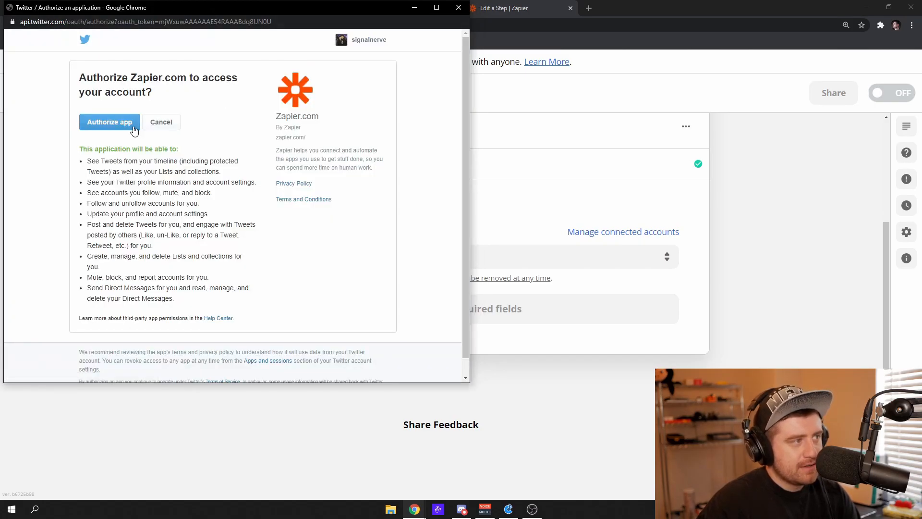
pyautogui.click(134, 123)
pyautogui.click(338, 484)
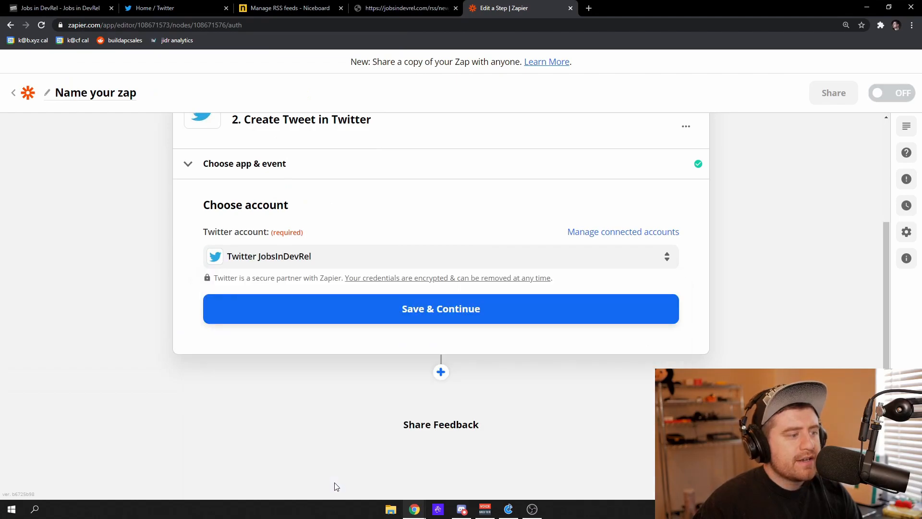
pyautogui.click(400, 315)
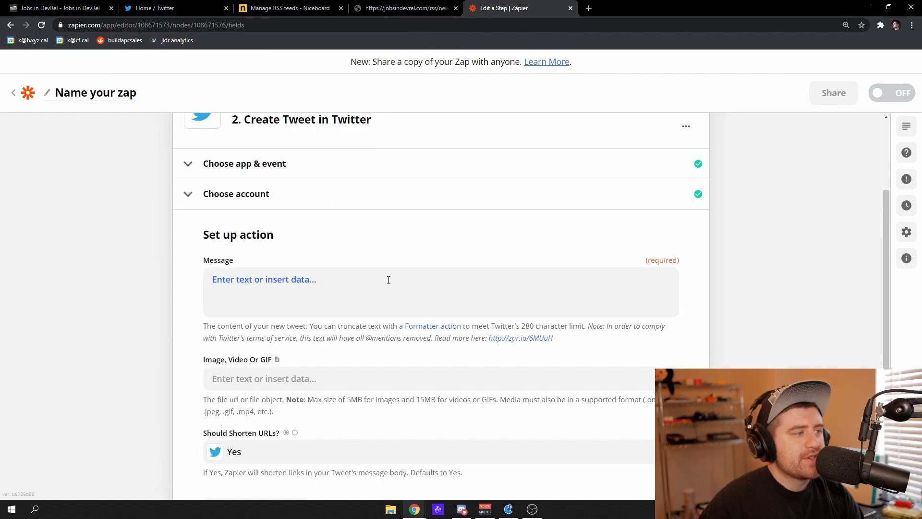
# Step: Fill the tweet's Message with the feed item's Description, followed by its Link on a new line
pyautogui.scroll(-1, 387, 272)
pyautogui.scroll(-1, 354, 241)
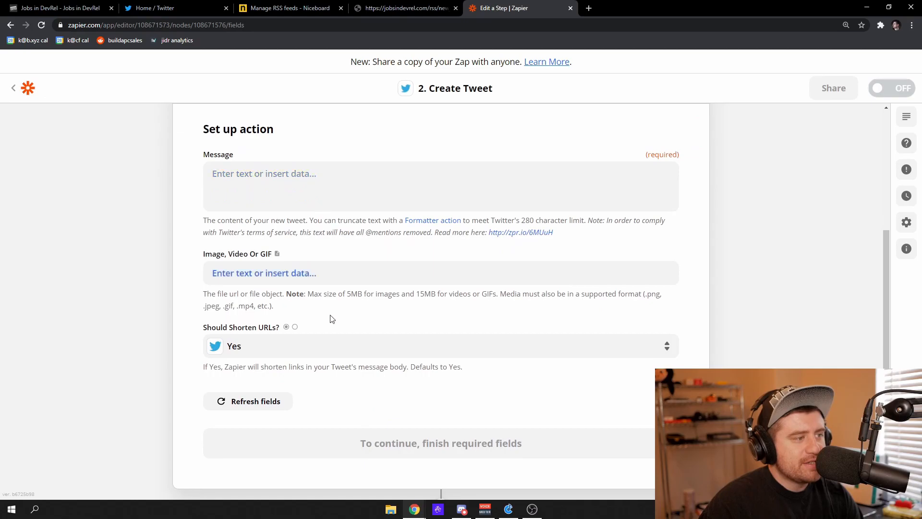
pyautogui.click(290, 195)
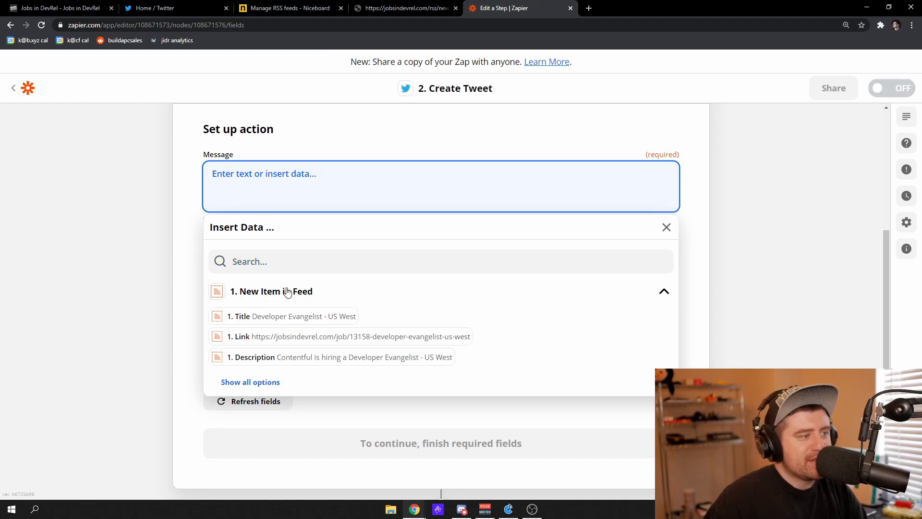
pyautogui.scroll(-1, 393, 317)
pyautogui.scroll(1, 313, 319)
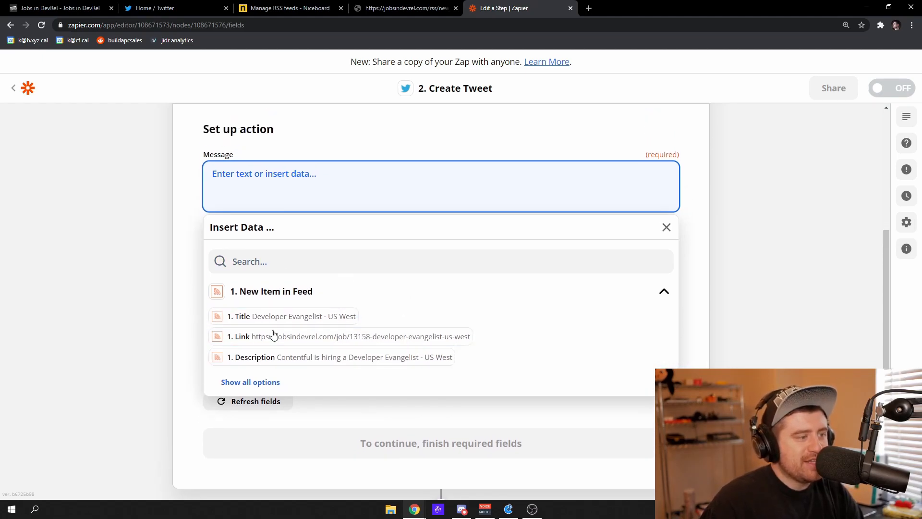
pyautogui.click(283, 361)
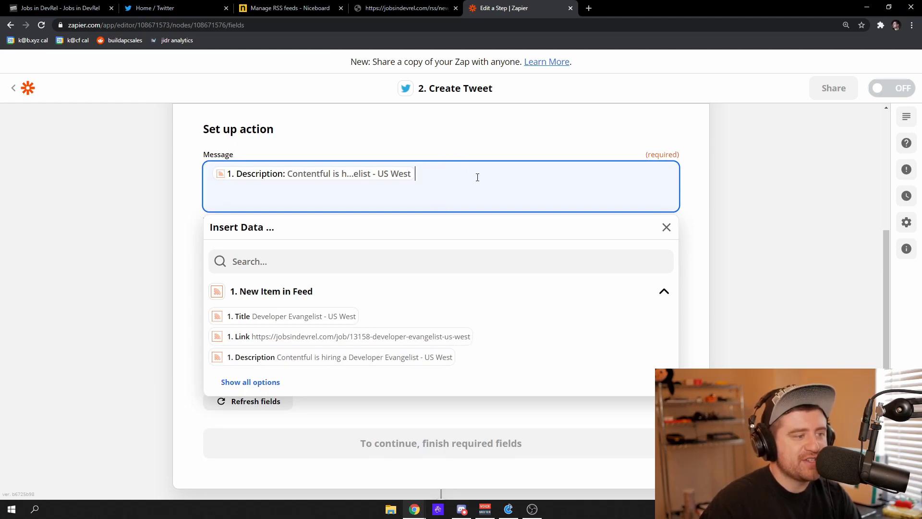
pyautogui.press('Return')
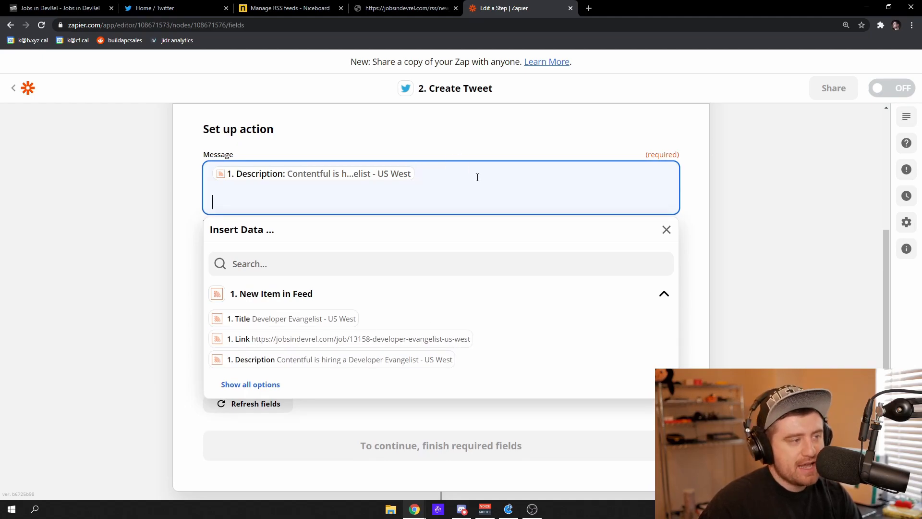
pyautogui.click(330, 342)
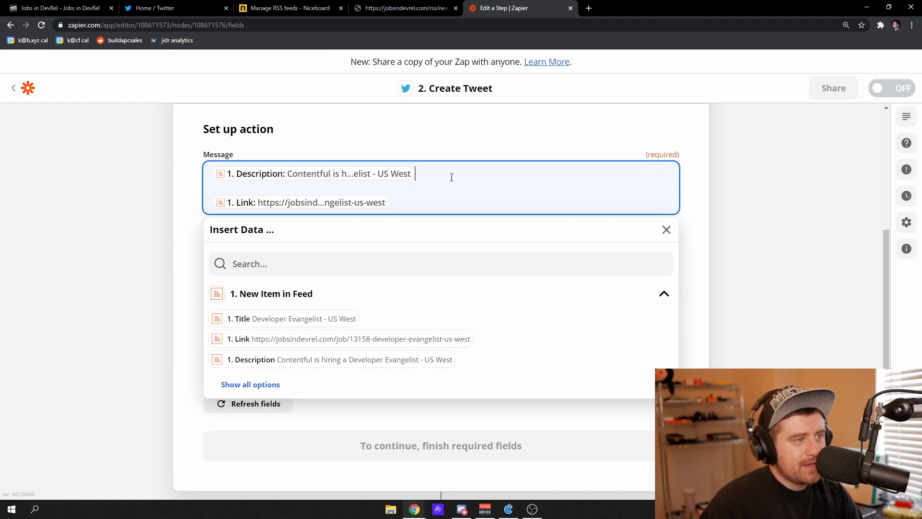
# Step: Add the hashtag #devrel after the Description in the tweet message and close the data picker
pyautogui.write('#')
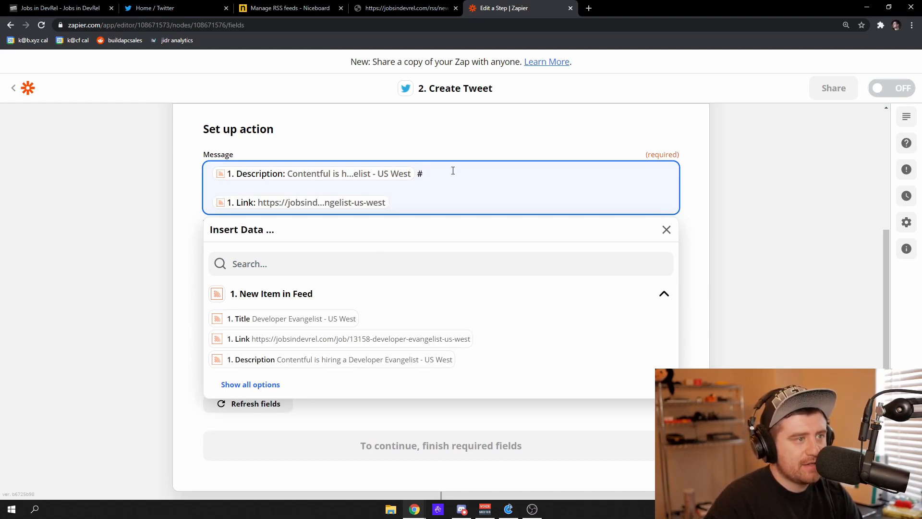
pyautogui.write('devrel')
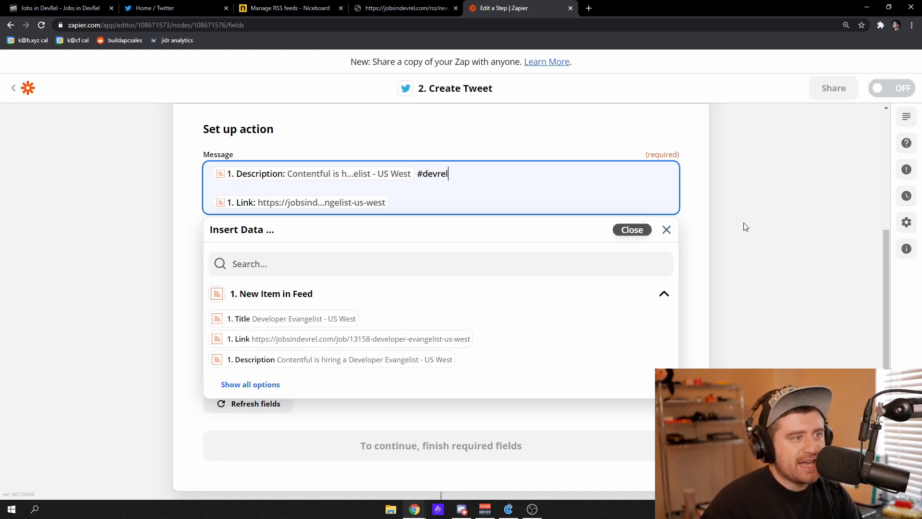
pyautogui.click(667, 230)
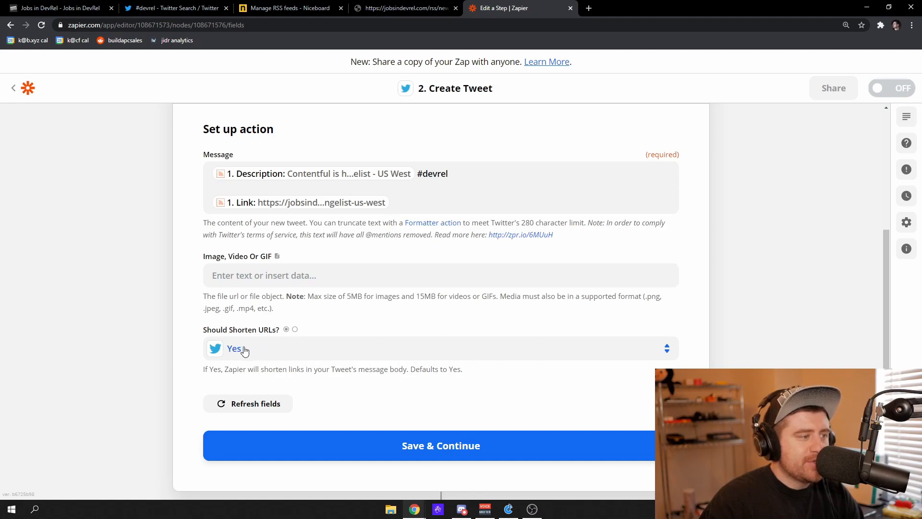
# Step: Set Should Shorten URLs to No for the tweet and save the action setup
pyautogui.click(302, 349)
pyautogui.scroll(-3, 322, 372)
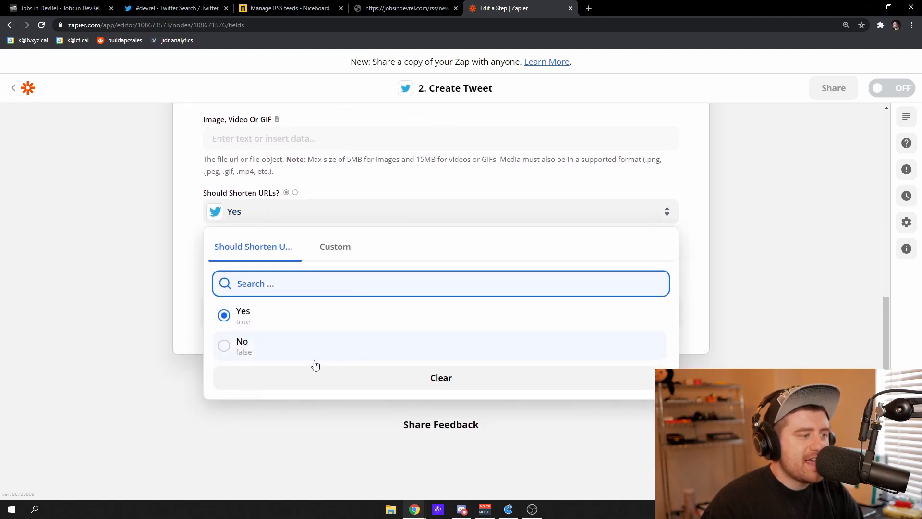
pyautogui.click(300, 355)
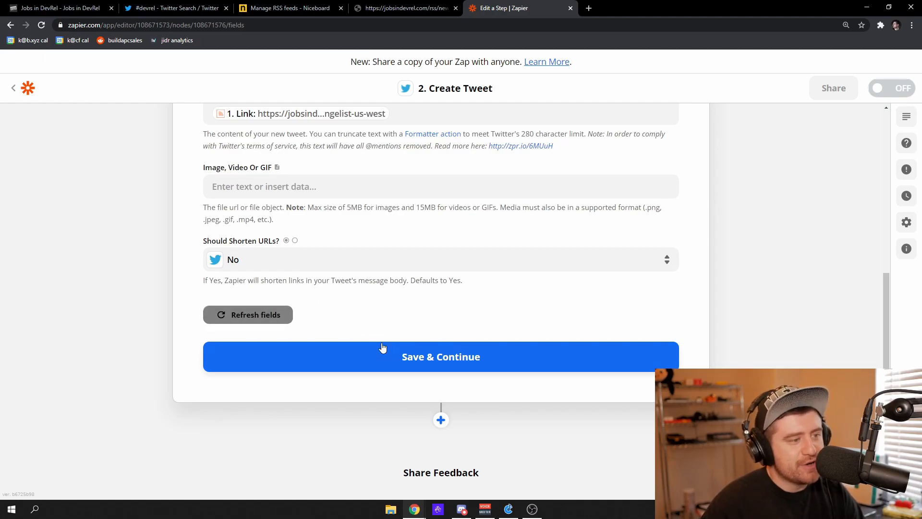
pyautogui.scroll(2, 384, 350)
pyautogui.scroll(-1, 435, 363)
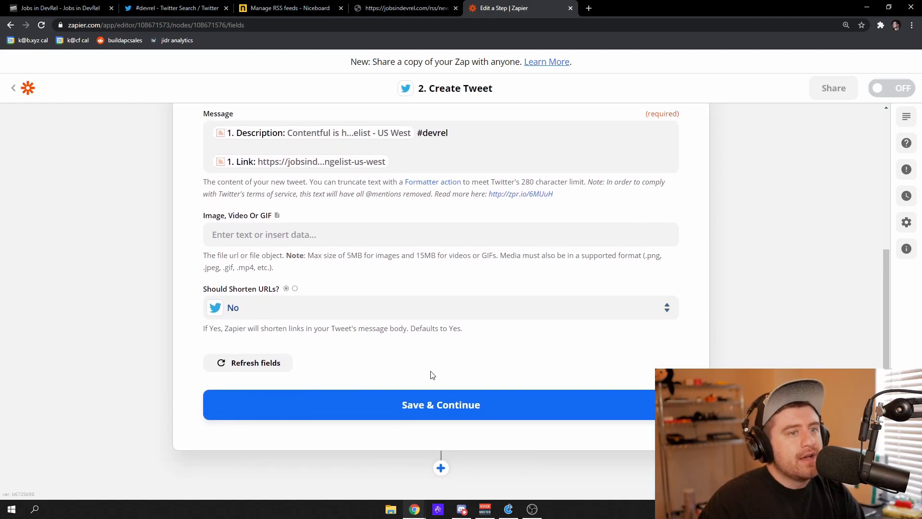
pyautogui.click(431, 402)
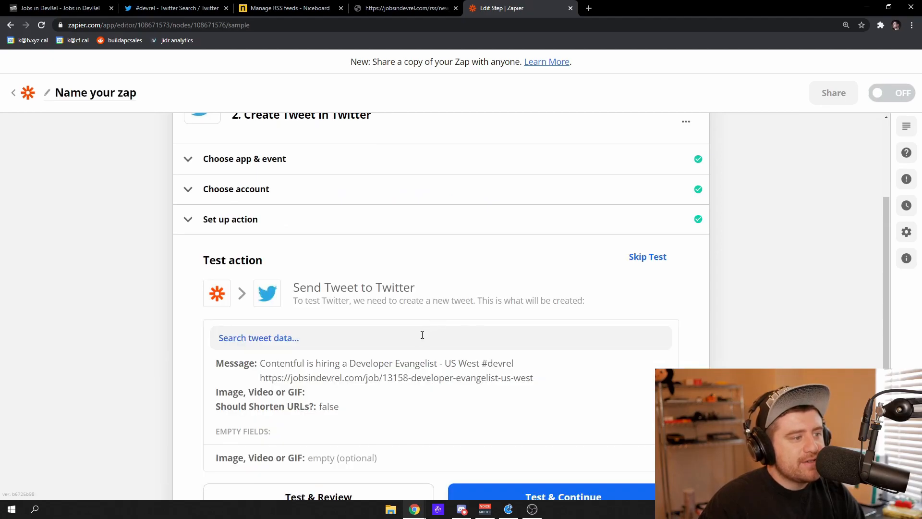
# Step: Review the tweet preview and test the action by sending the sample tweet to Twitter
pyautogui.scroll(-1, 430, 341)
pyautogui.scroll(-1, 424, 386)
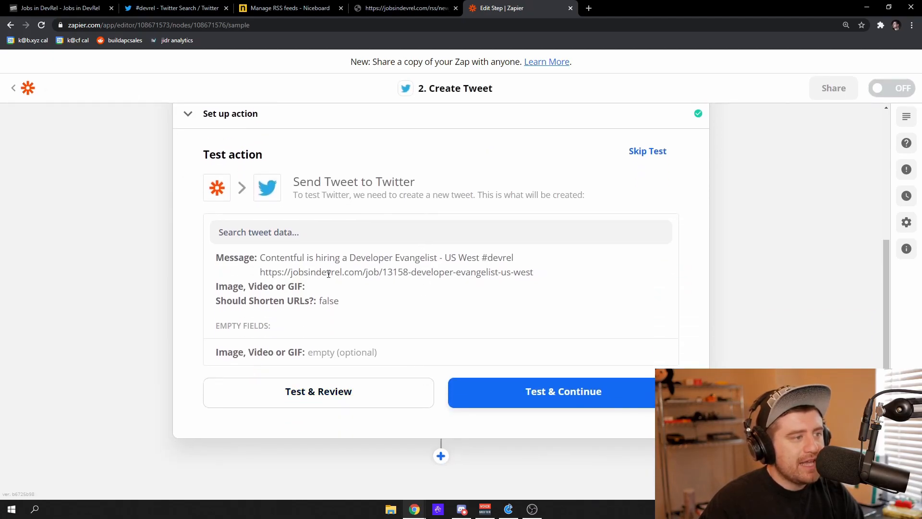
pyautogui.click(526, 398)
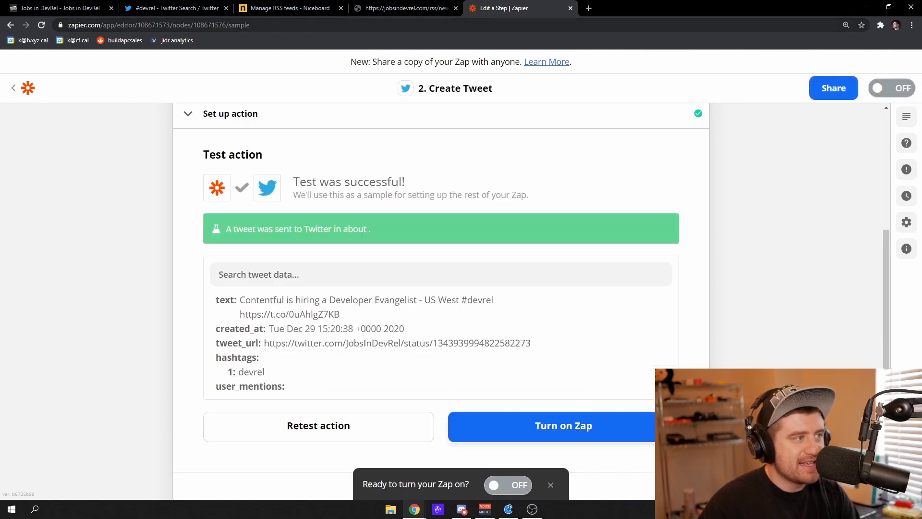
# Step: Switch to Twitter and check the Jobs in DevRel profile for the test tweet
pyautogui.click(178, 8)
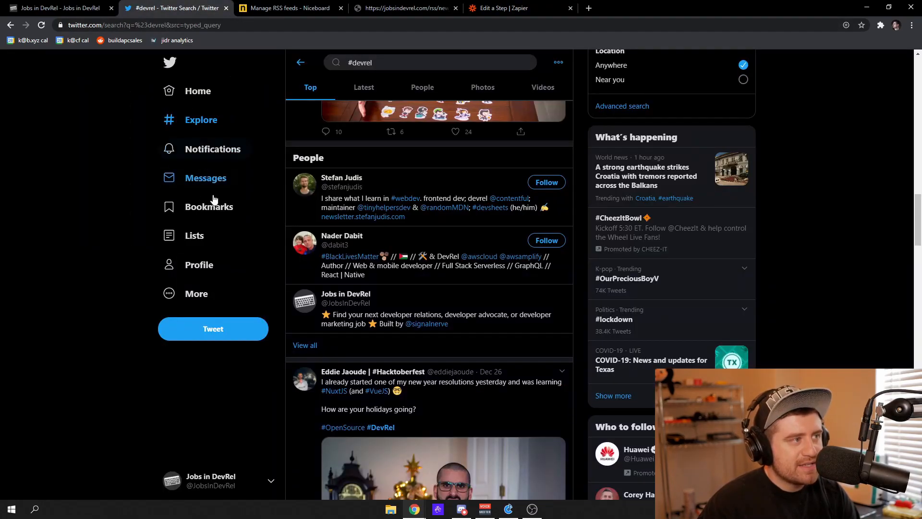
pyautogui.click(220, 271)
pyautogui.scroll(-3, 418, 353)
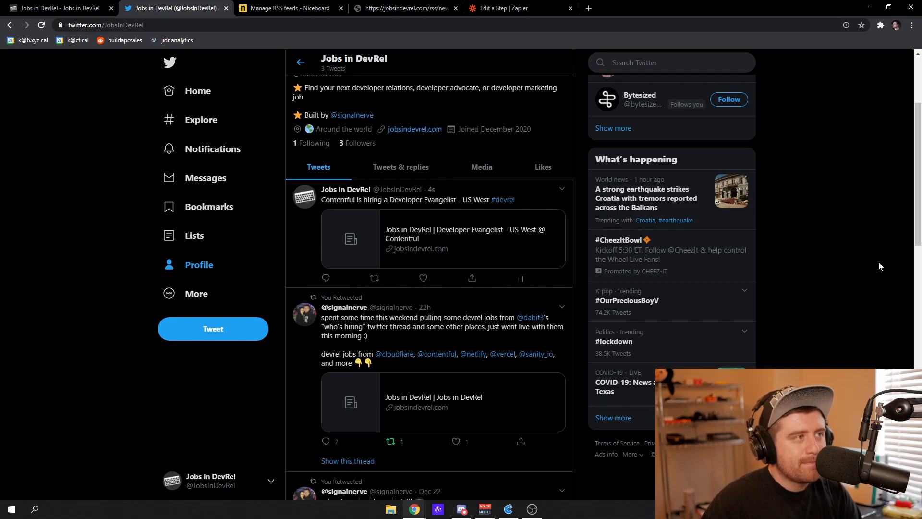
# Step: Return to Zapier, turn on the Zap and dismiss the offer to share a copy
pyautogui.click(500, 10)
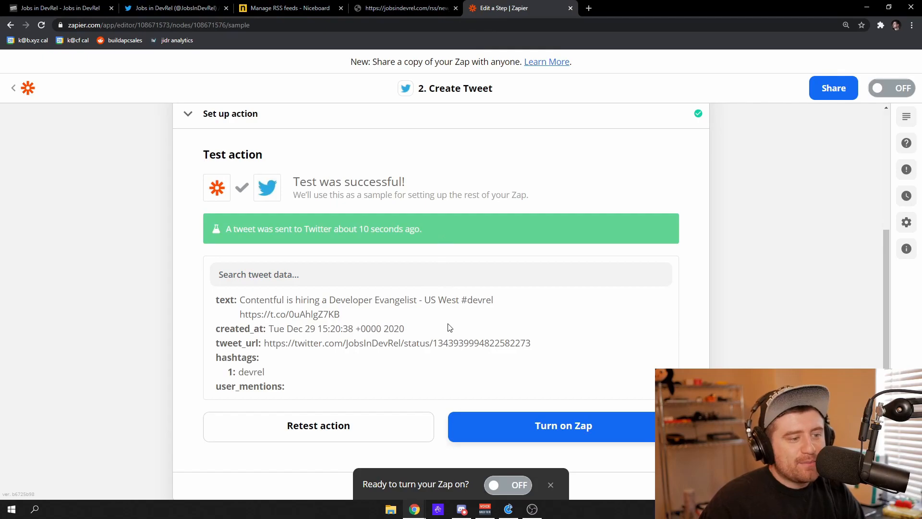
pyautogui.scroll(-1, 573, 394)
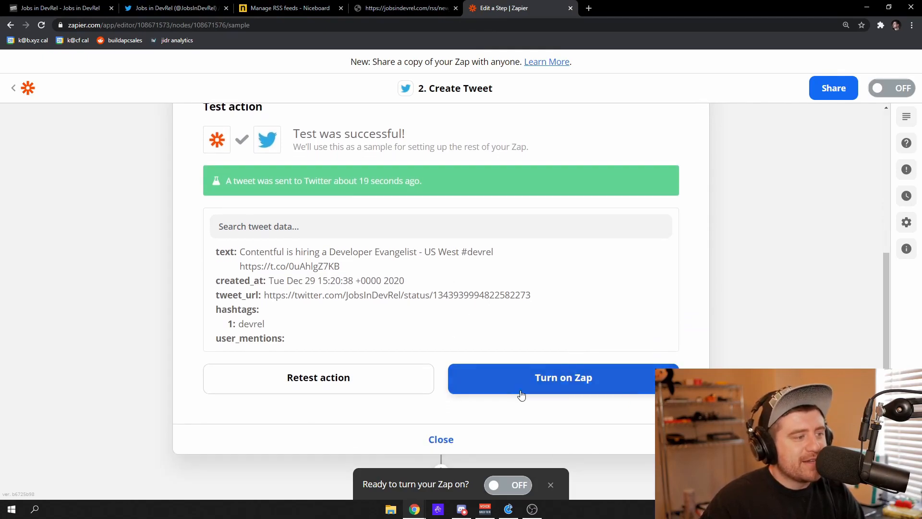
pyautogui.click(515, 388)
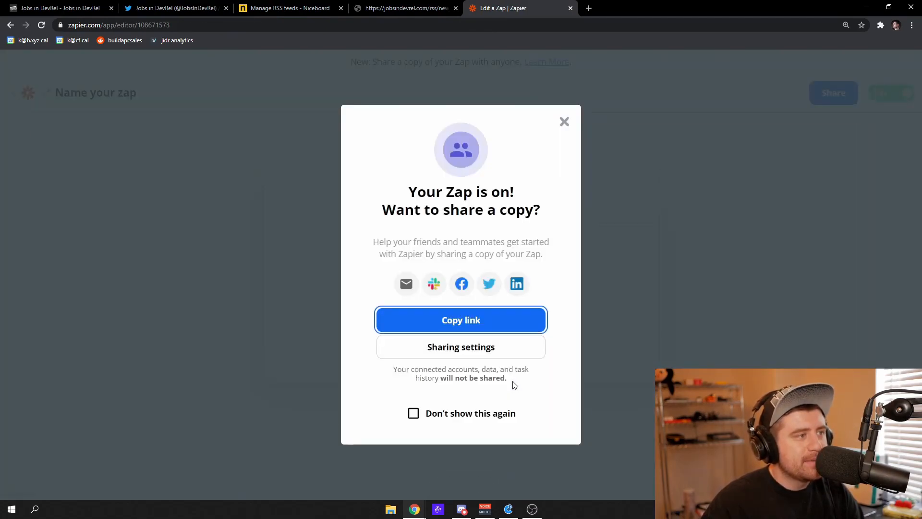
pyautogui.click(565, 122)
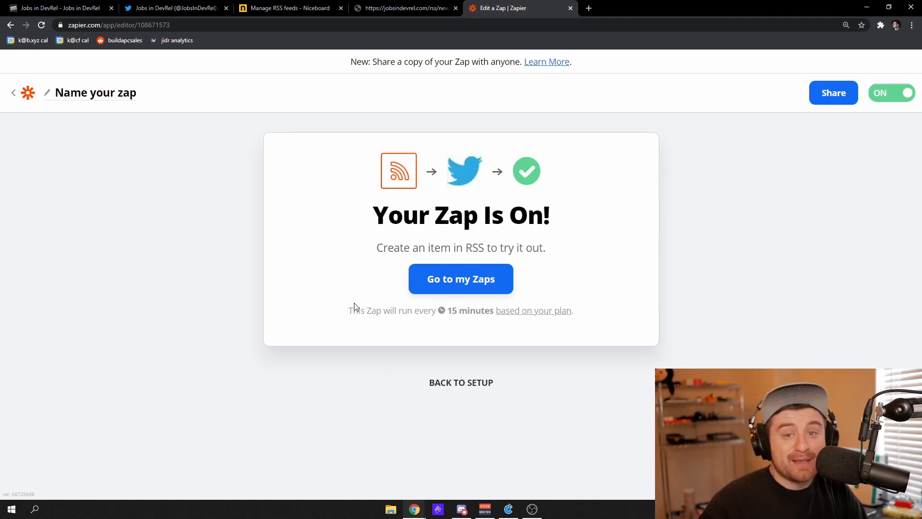
# Step: Name the Zap "Post JobsInDevRel postings to Twitter"
pyautogui.click(88, 94)
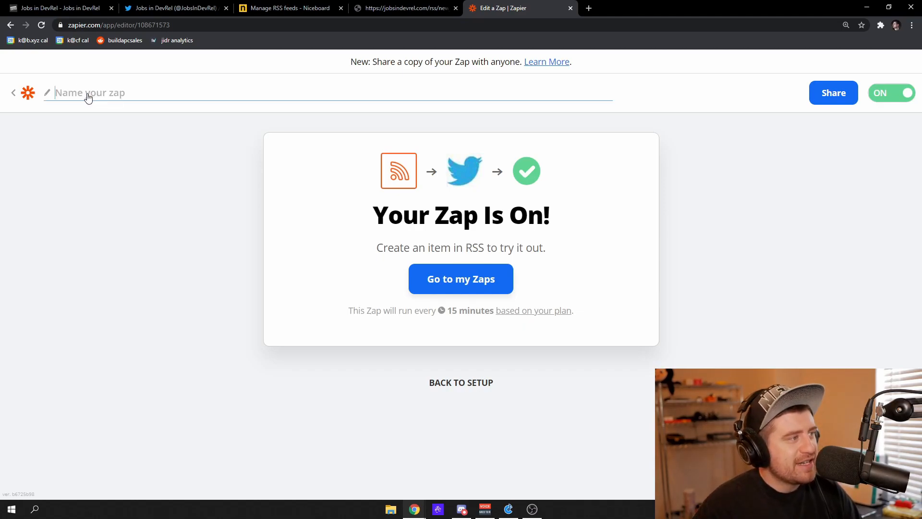
pyautogui.write('Post ')
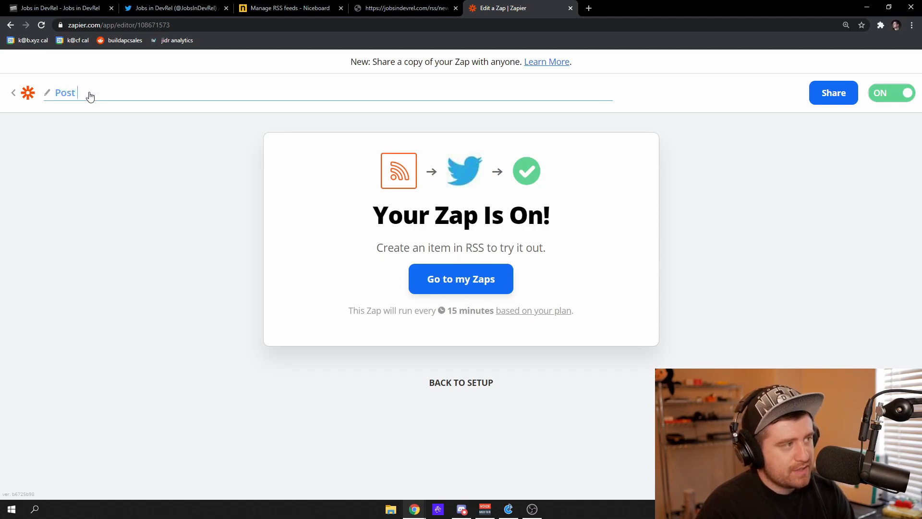
pyautogui.write('Jobs!n')
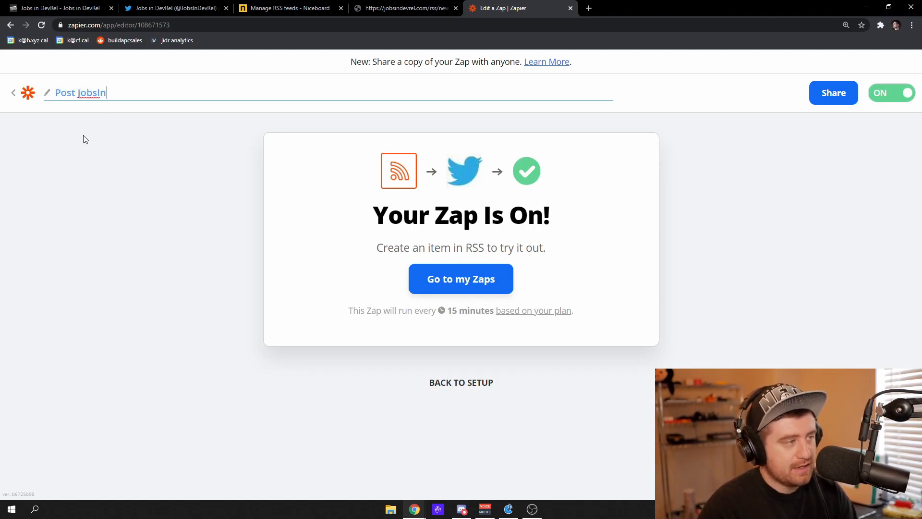
pyautogui.write('DevRel p')
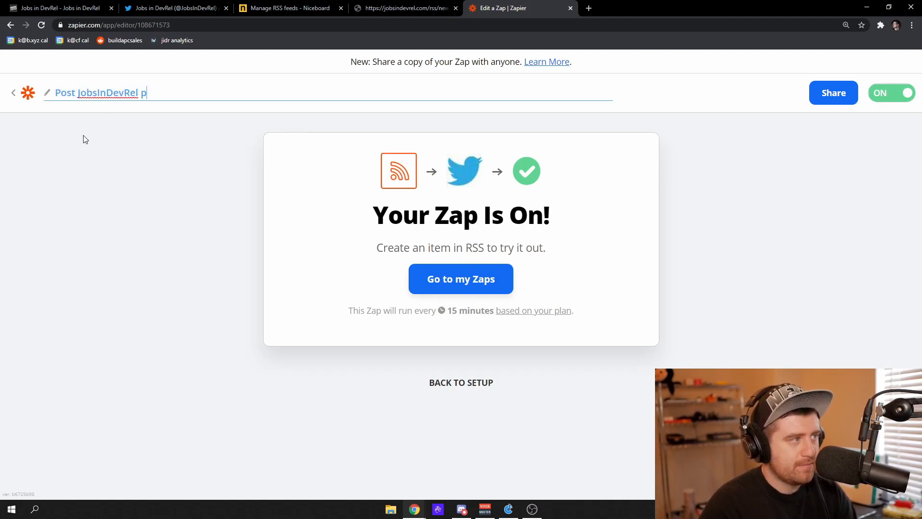
pyautogui.write('ostings to Twitter')
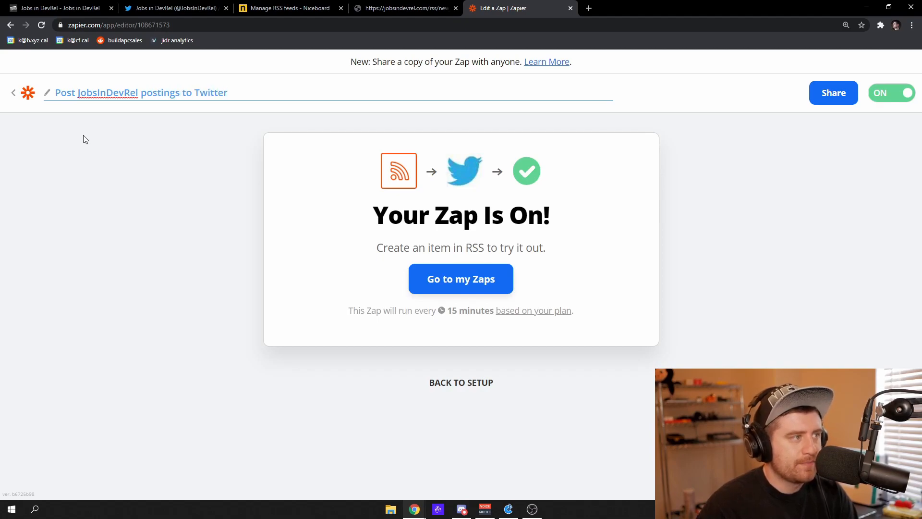
pyautogui.press('Return')
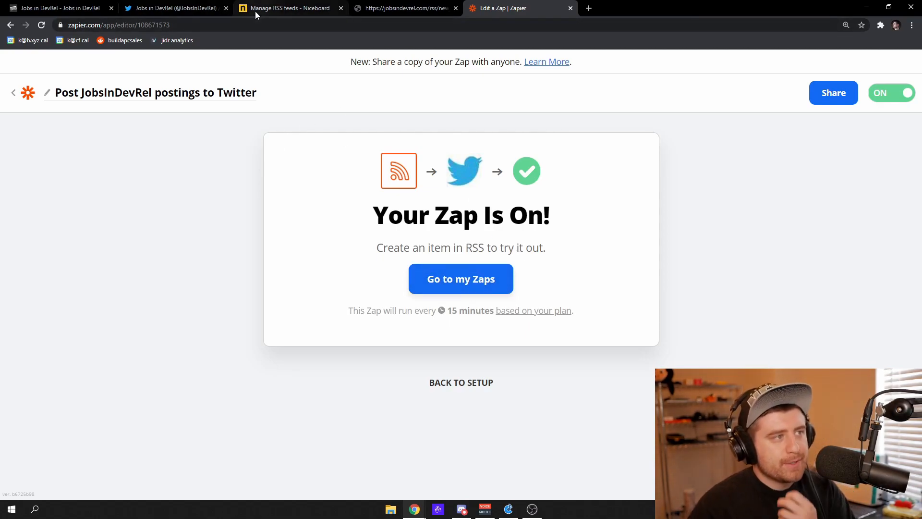
# Step: Switch to the Jobs in DevRel site, open Cloudflare's Developer Advocate listing and skim its description
pyautogui.click(93, 10)
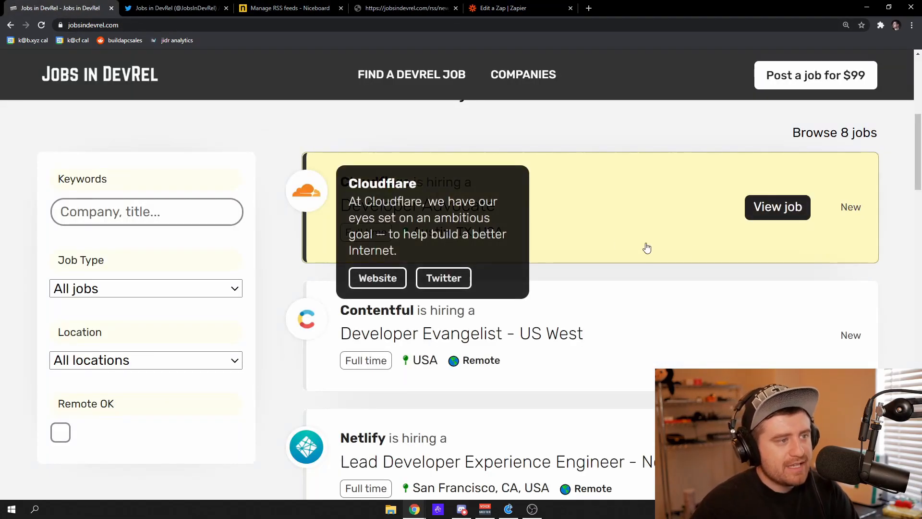
pyautogui.click(643, 202)
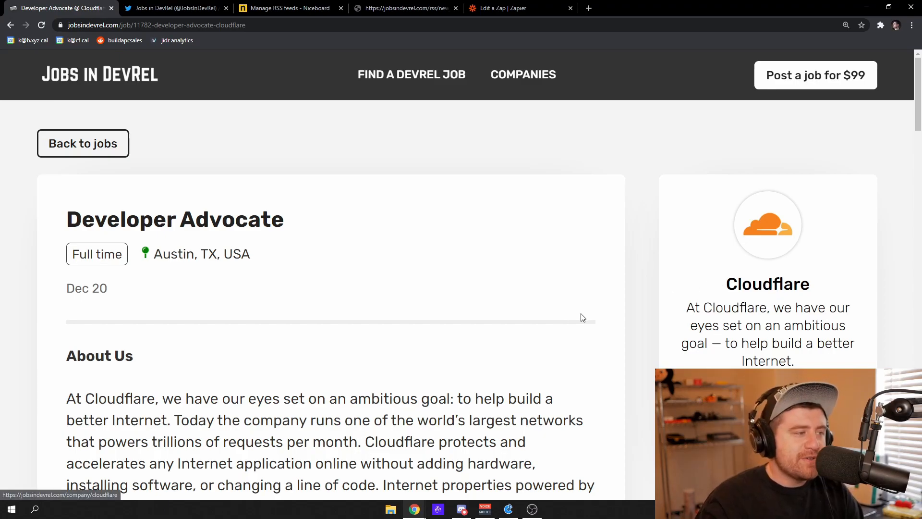
pyautogui.scroll(-1, 511, 372)
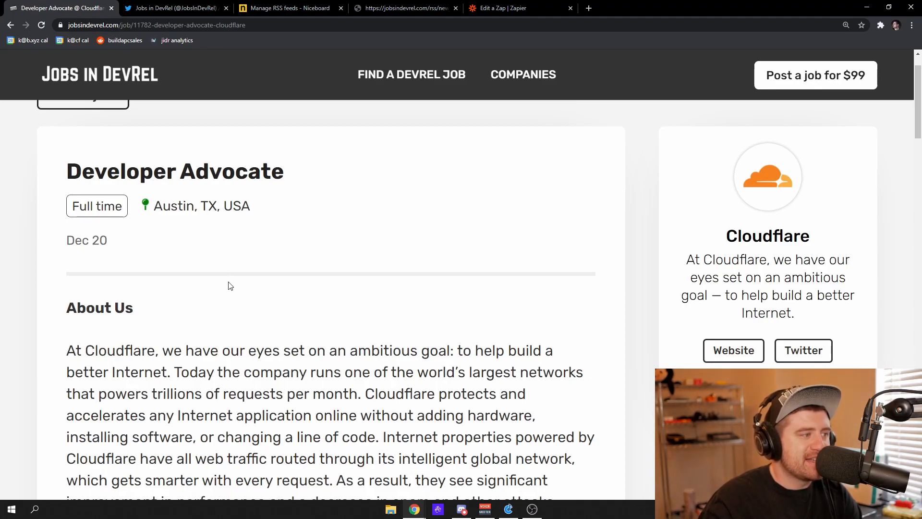
pyautogui.scroll(-2, 240, 282)
pyautogui.scroll(-2, 262, 288)
pyautogui.scroll(4, 269, 295)
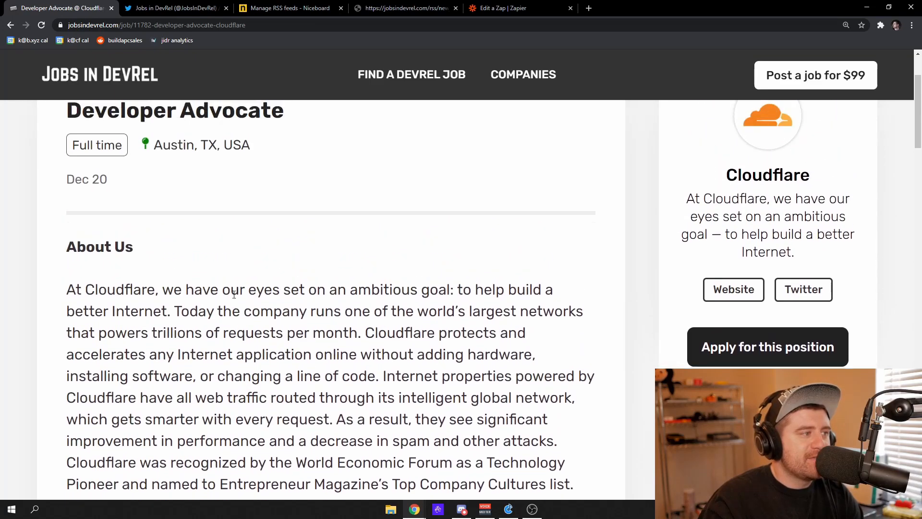
# Step: Examine the listing's location, job type and Cloudflare's linked Twitter profile, and close the profile
pyautogui.moveTo(146, 206); pyautogui.dragTo(253, 216)
pyautogui.click(195, 243)
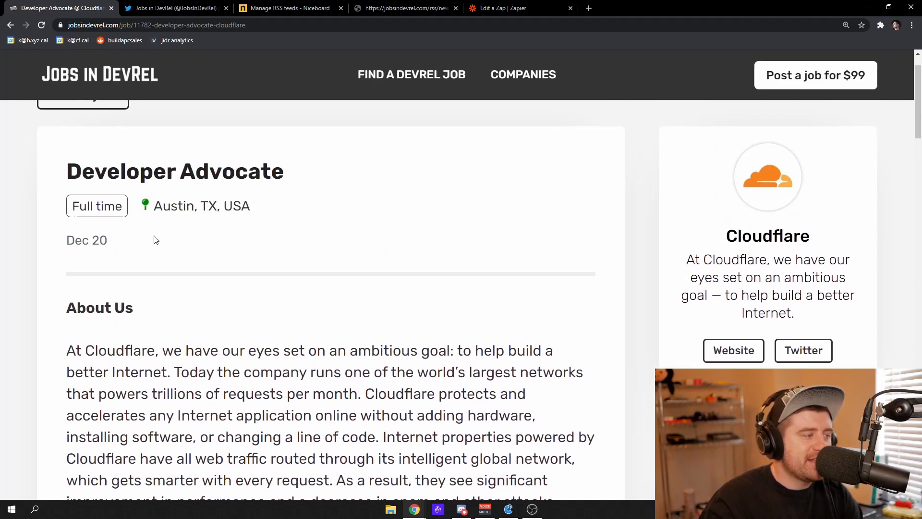
pyautogui.moveTo(73, 207); pyautogui.dragTo(132, 207)
pyautogui.click(327, 336)
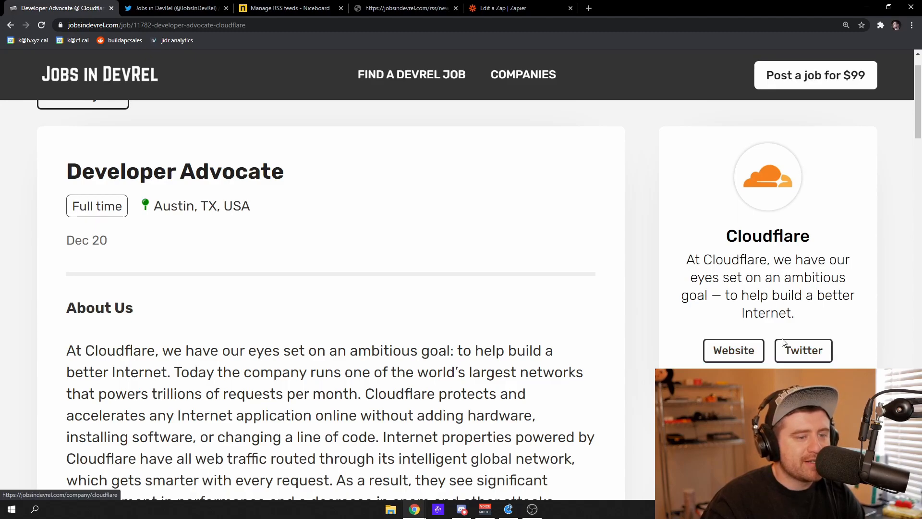
pyautogui.click(802, 354)
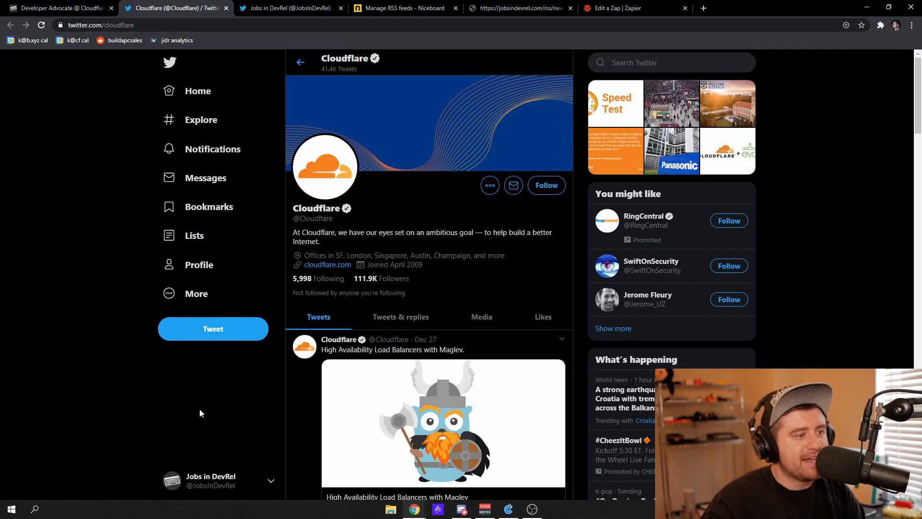
pyautogui.hotkey('ctrl', 'w')
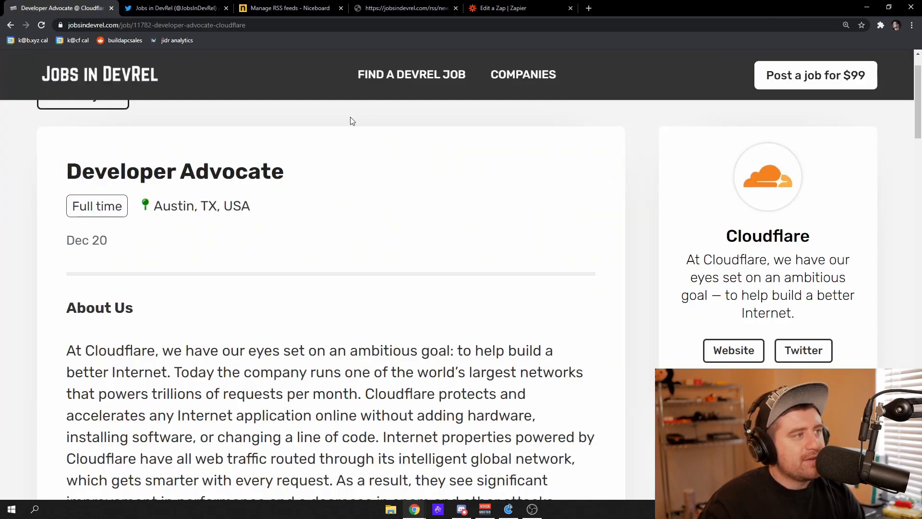
# Step: Skim the Cloudflare Developer Advocate listing's description and examine its title and location
pyautogui.scroll(-6, 354, 279)
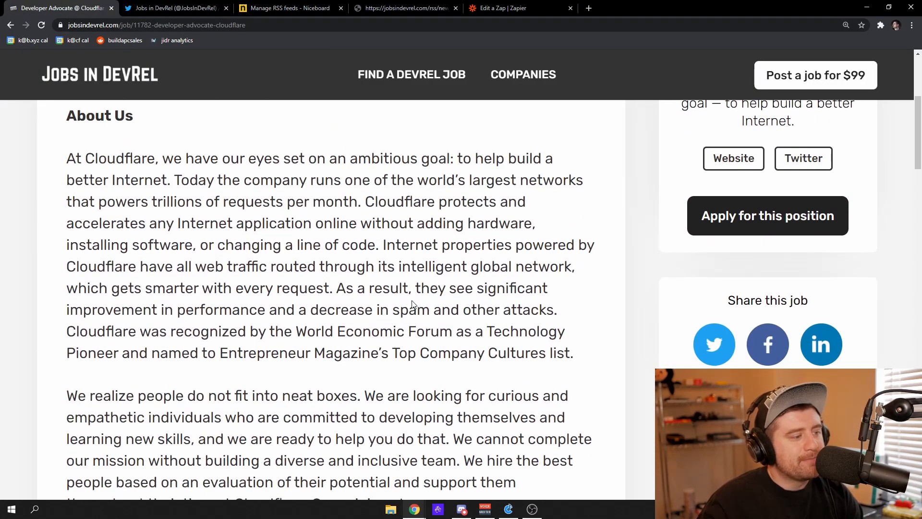
pyautogui.scroll(8, 690, 307)
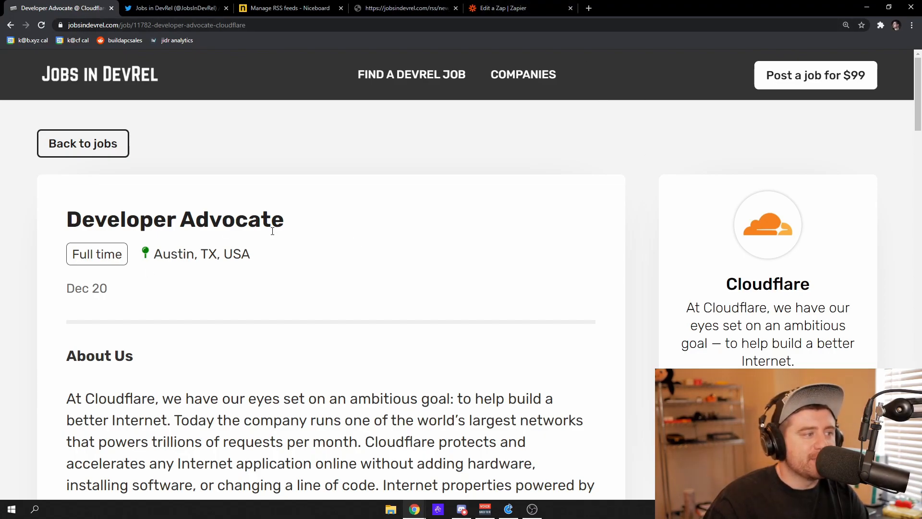
pyautogui.moveTo(160, 256); pyautogui.dragTo(266, 263)
pyautogui.click(325, 278)
# Step: Return to the job list, open Contentful's Developer Evangelist - US West listing and examine its location and remote tag
pyautogui.click(16, 22)
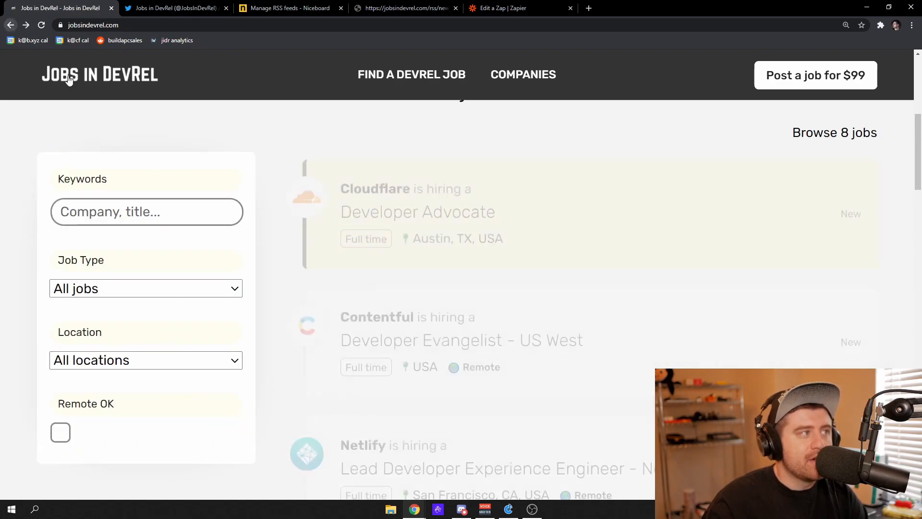
pyautogui.scroll(-2, 342, 334)
pyautogui.click(614, 304)
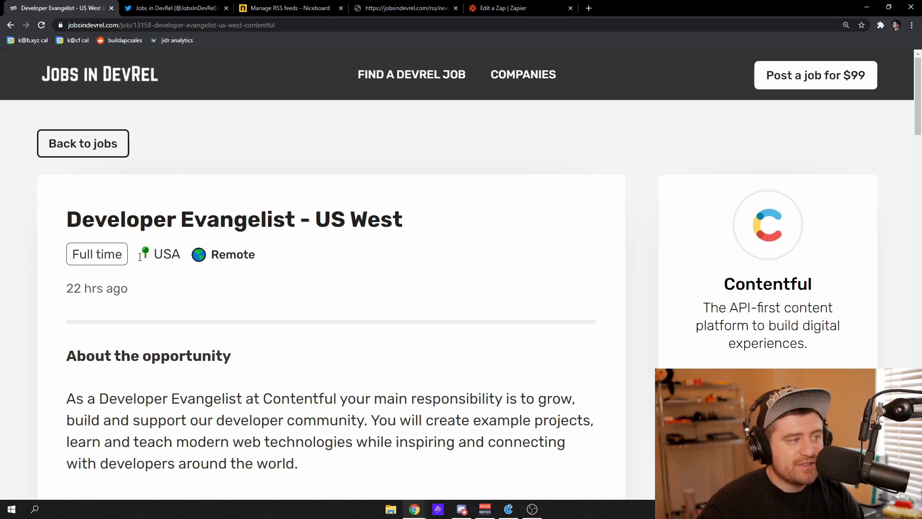
pyautogui.moveTo(211, 254); pyautogui.dragTo(268, 262)
pyautogui.click(277, 255)
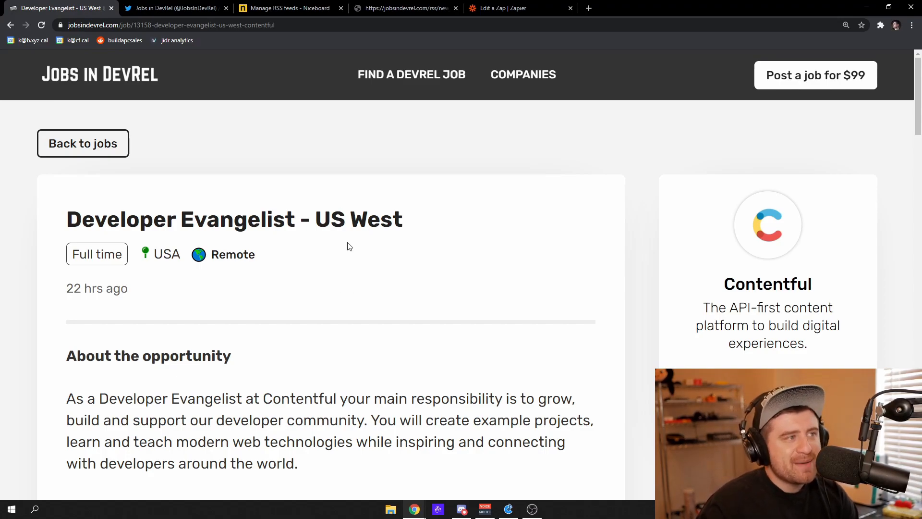
# Step: Switch to the newjobs.rss feed, examine the Developer Evangelist item and its guid link, and return to the Contentful listing
pyautogui.click(375, 15)
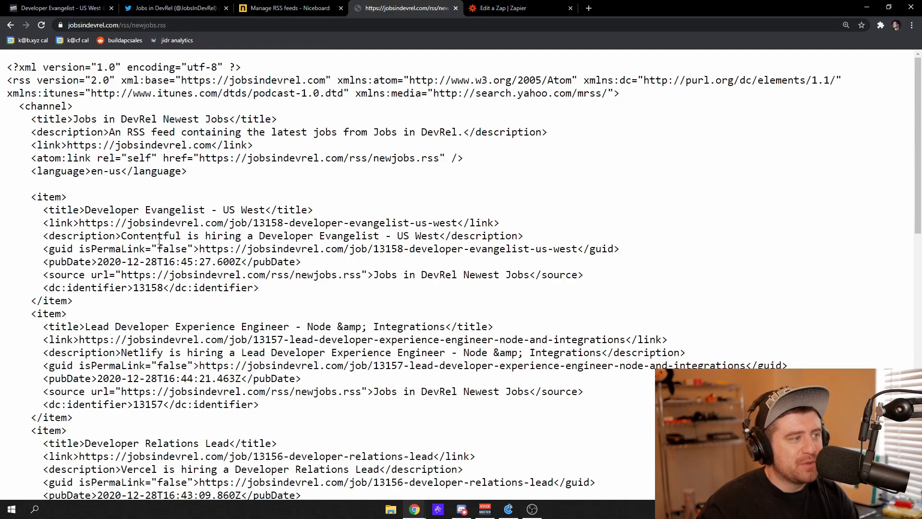
pyautogui.moveTo(32, 193); pyautogui.dragTo(151, 303)
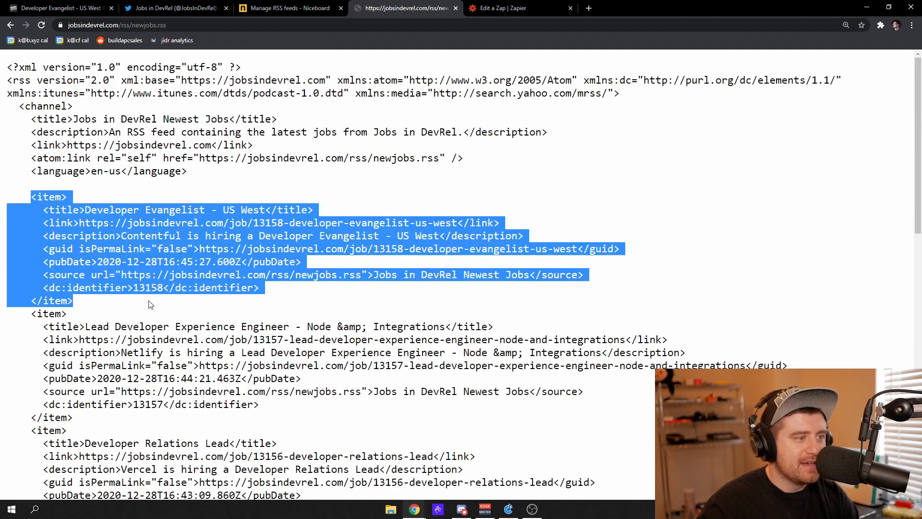
pyautogui.click(153, 302)
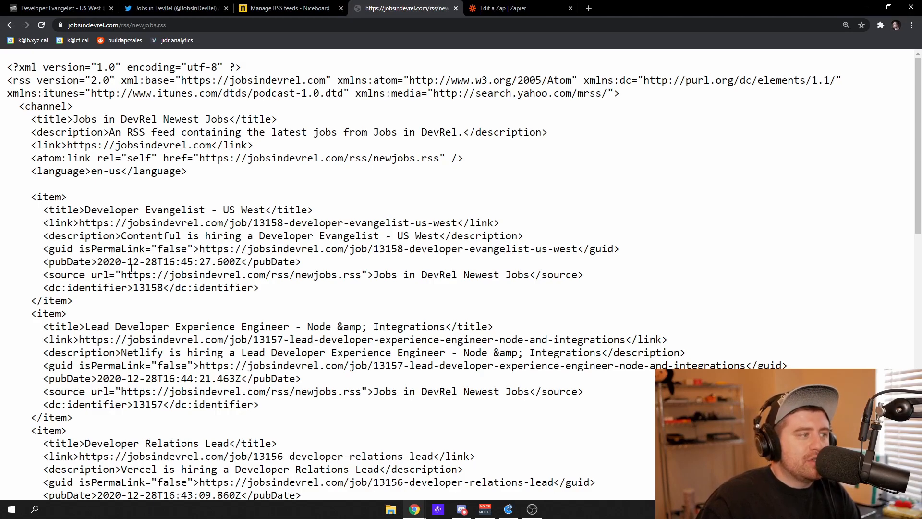
pyautogui.moveTo(200, 250); pyautogui.dragTo(579, 255)
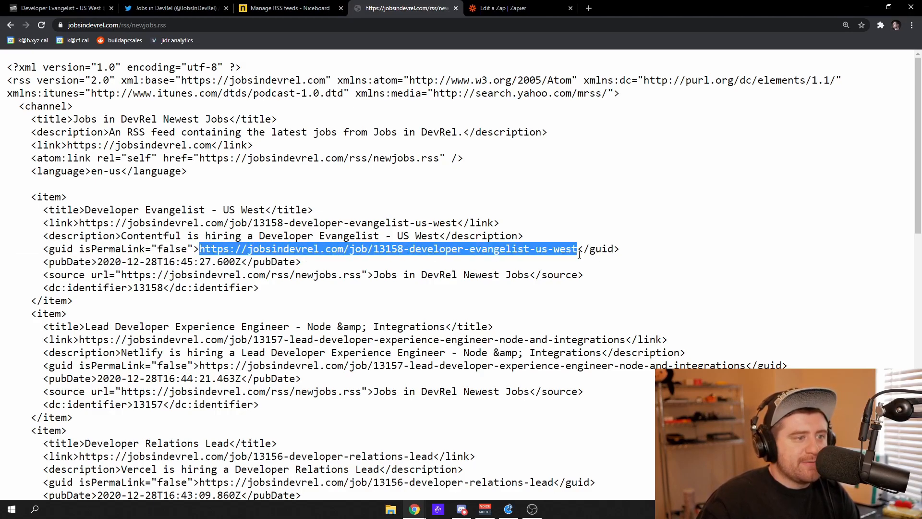
pyautogui.click(470, 266)
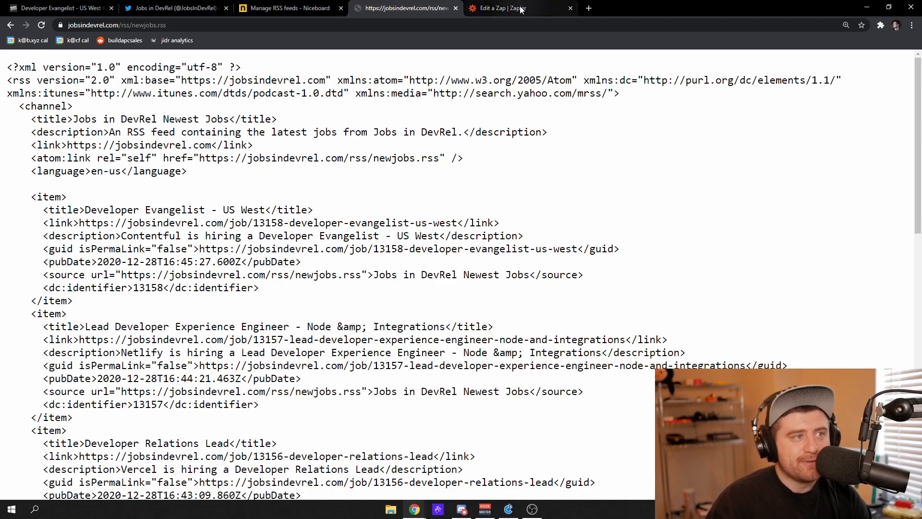
pyautogui.click(70, 5)
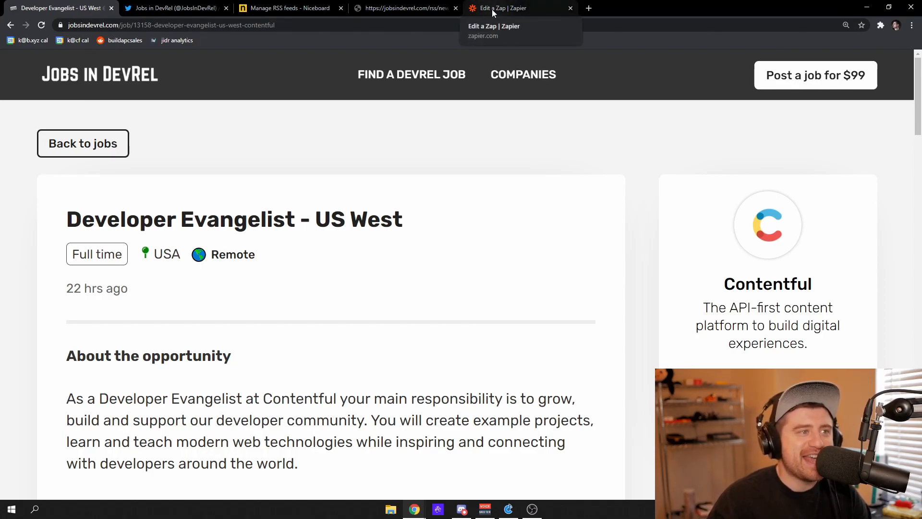
pyautogui.scroll(-1, 573, 352)
pyautogui.scroll(1, 573, 351)
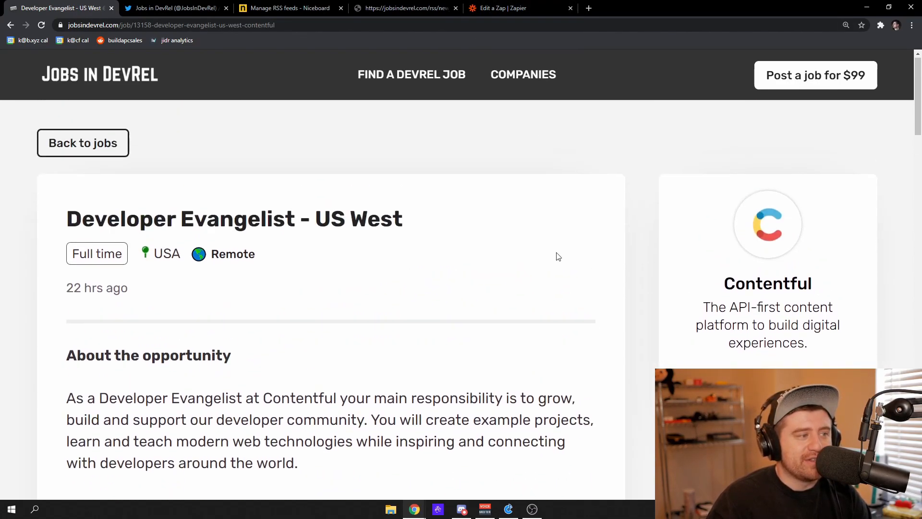
# Step: Return to the Zap in Zapier and look through its settings, history, details and outline, closing the extra pages that open
pyautogui.click(511, 8)
pyautogui.click(505, 284)
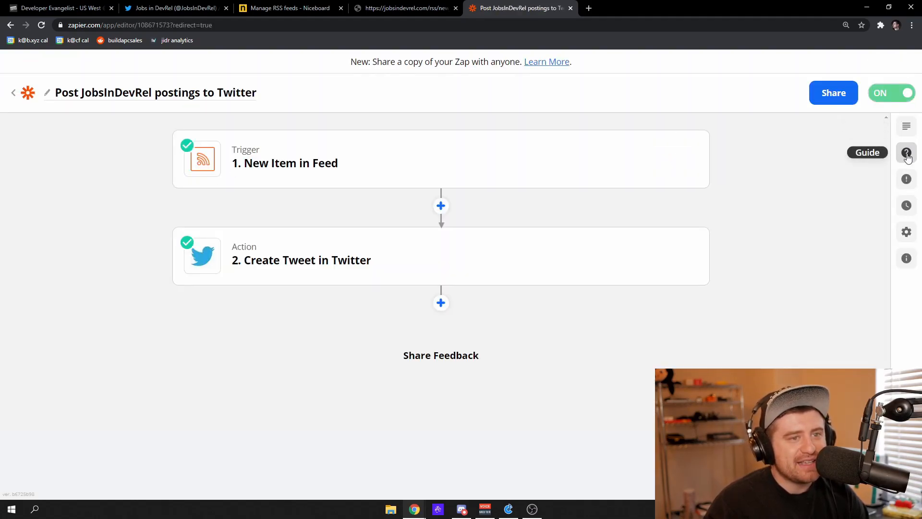
pyautogui.click(906, 232)
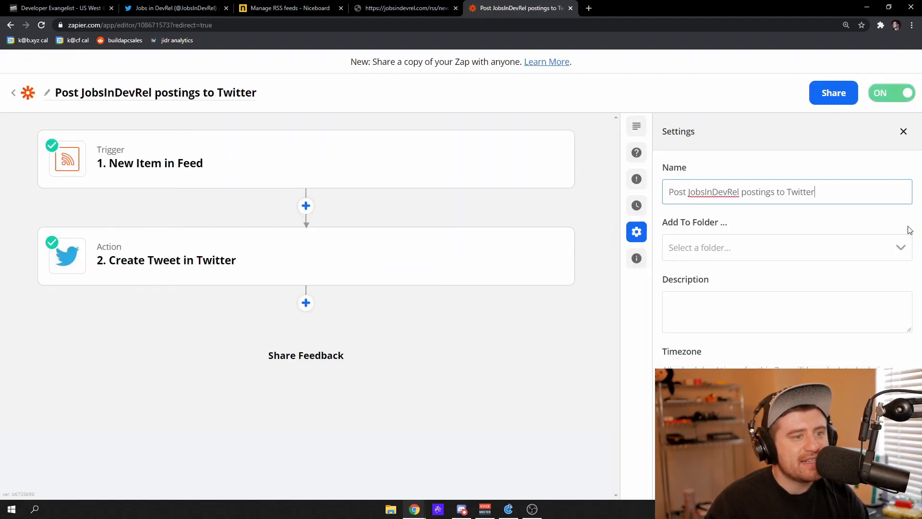
pyautogui.click(637, 205)
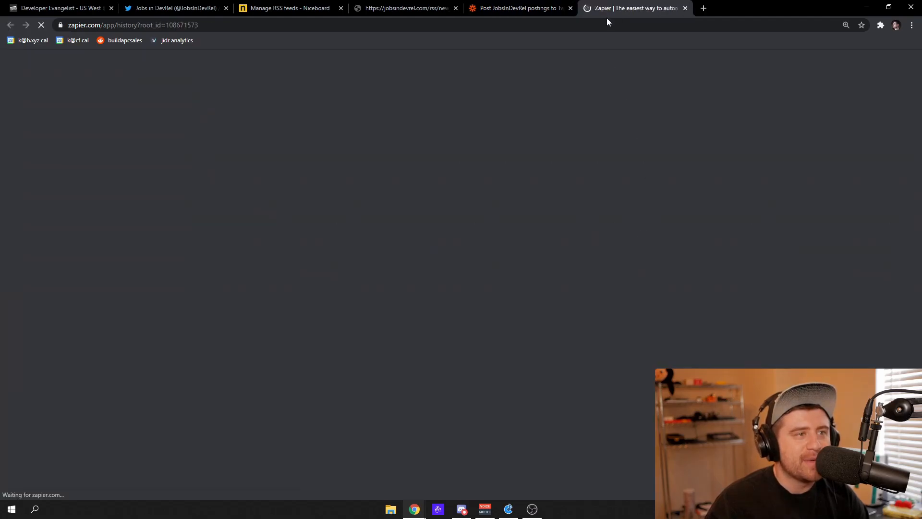
pyautogui.click(685, 10)
pyautogui.click(635, 253)
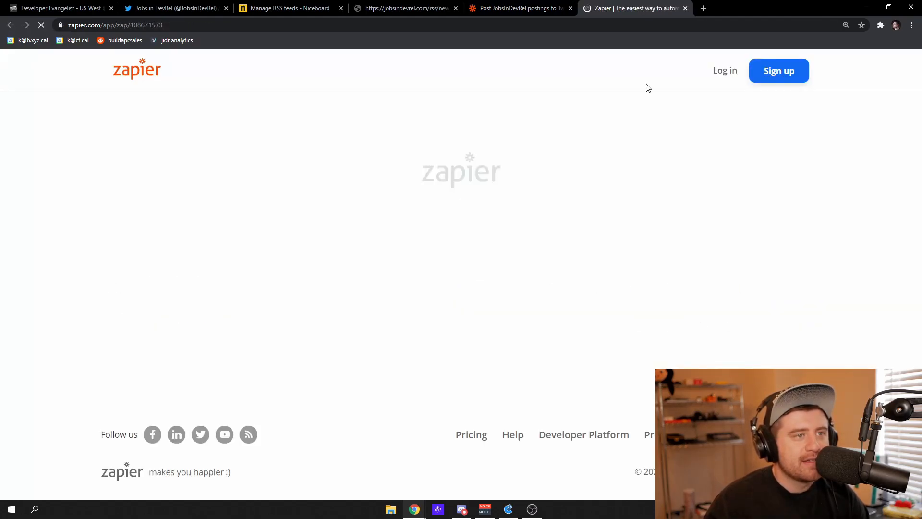
pyautogui.click(686, 8)
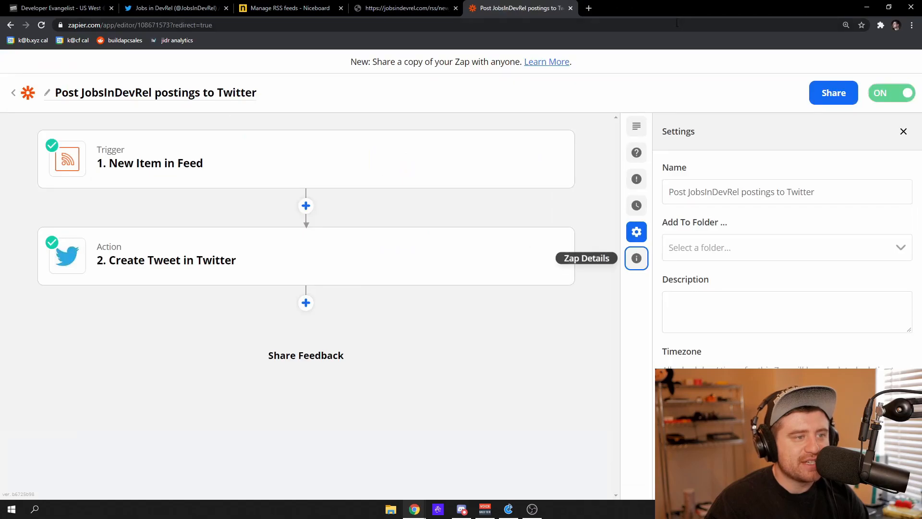
pyautogui.click(637, 127)
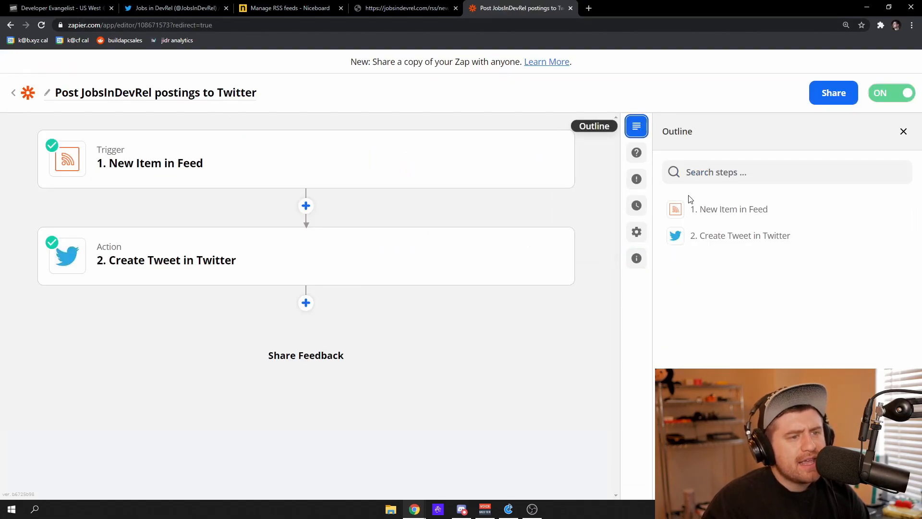
# Step: Switch to the JobsInDevRel Twitter profile, view its latest tweets and return to the Zap editor
pyautogui.click(173, 8)
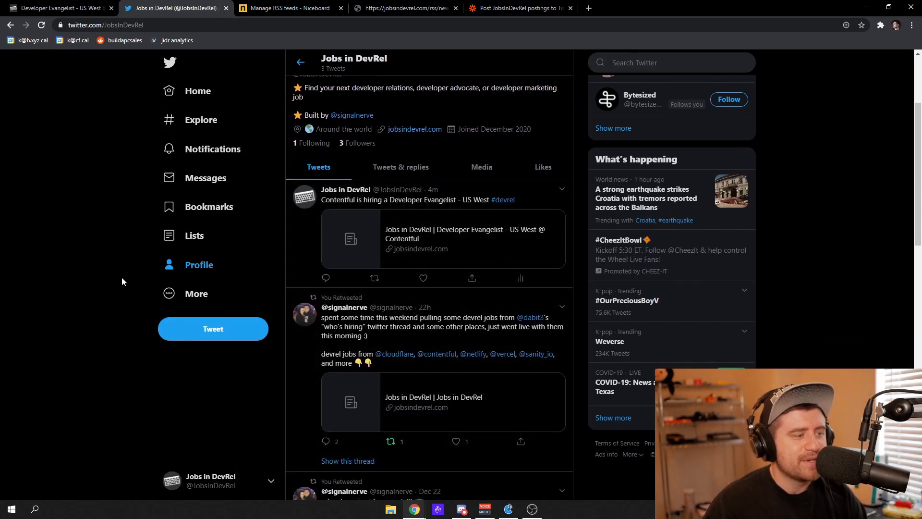
pyautogui.scroll(3, 108, 228)
pyautogui.hotkey('ctrl', 'Tab')
pyautogui.hotkey('ctrl', 'Tab')
pyautogui.hotkey('ctrl', 'Tab')
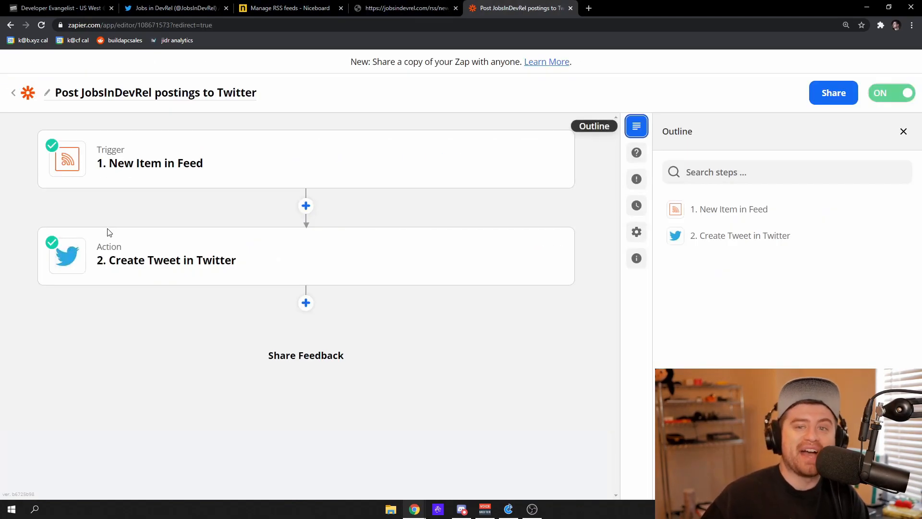